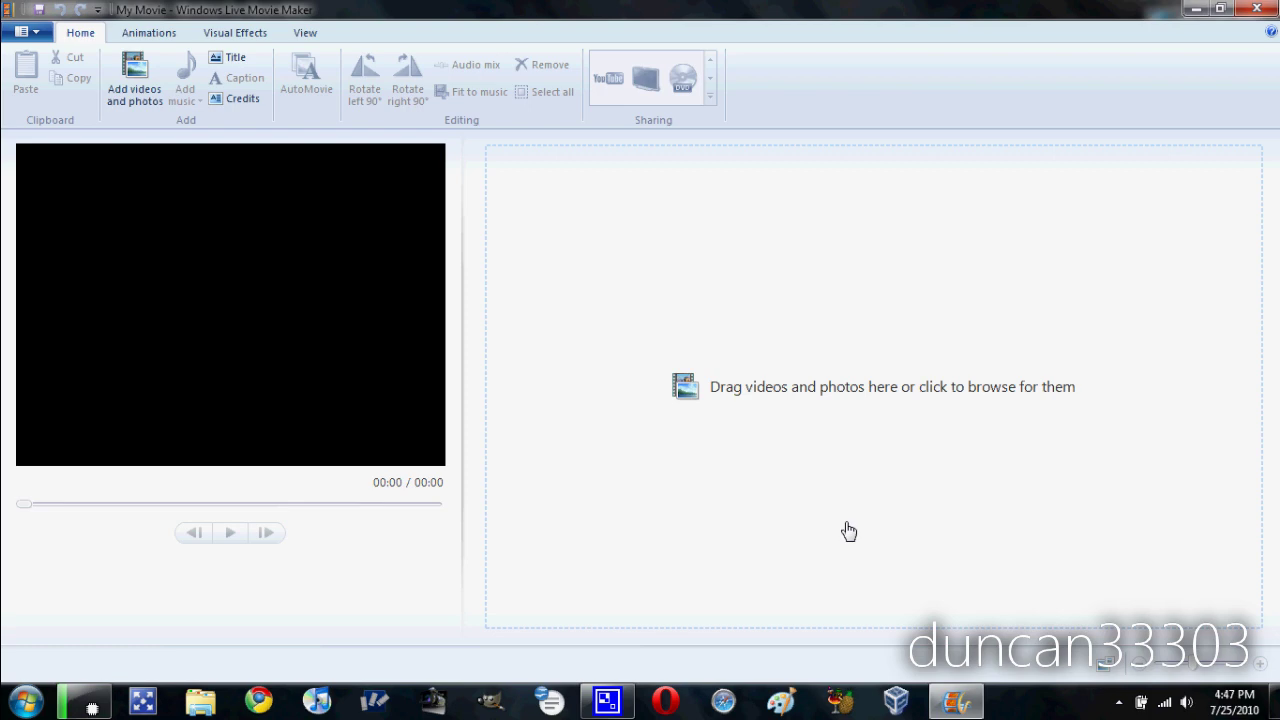
Step: Add SANY1015.MP4 from the Desktop to the Movie Maker storyboard as a 1:03 clip
click(140, 75)
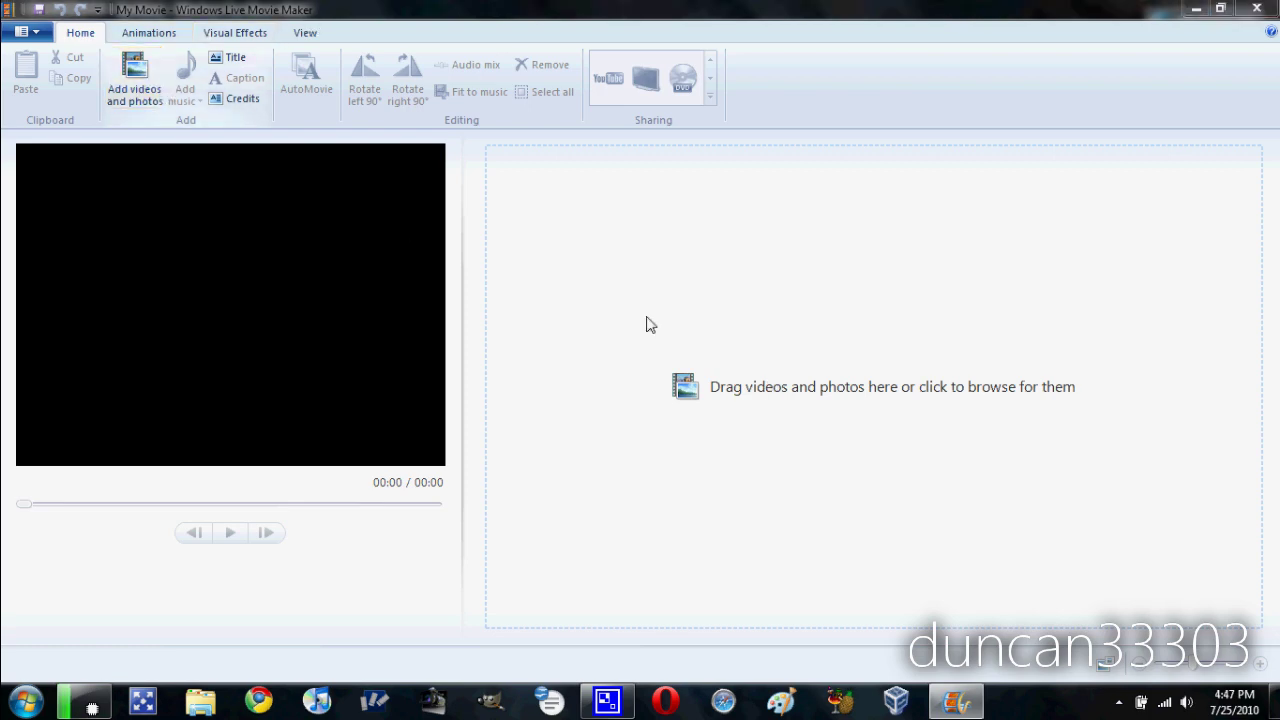
click(72, 132)
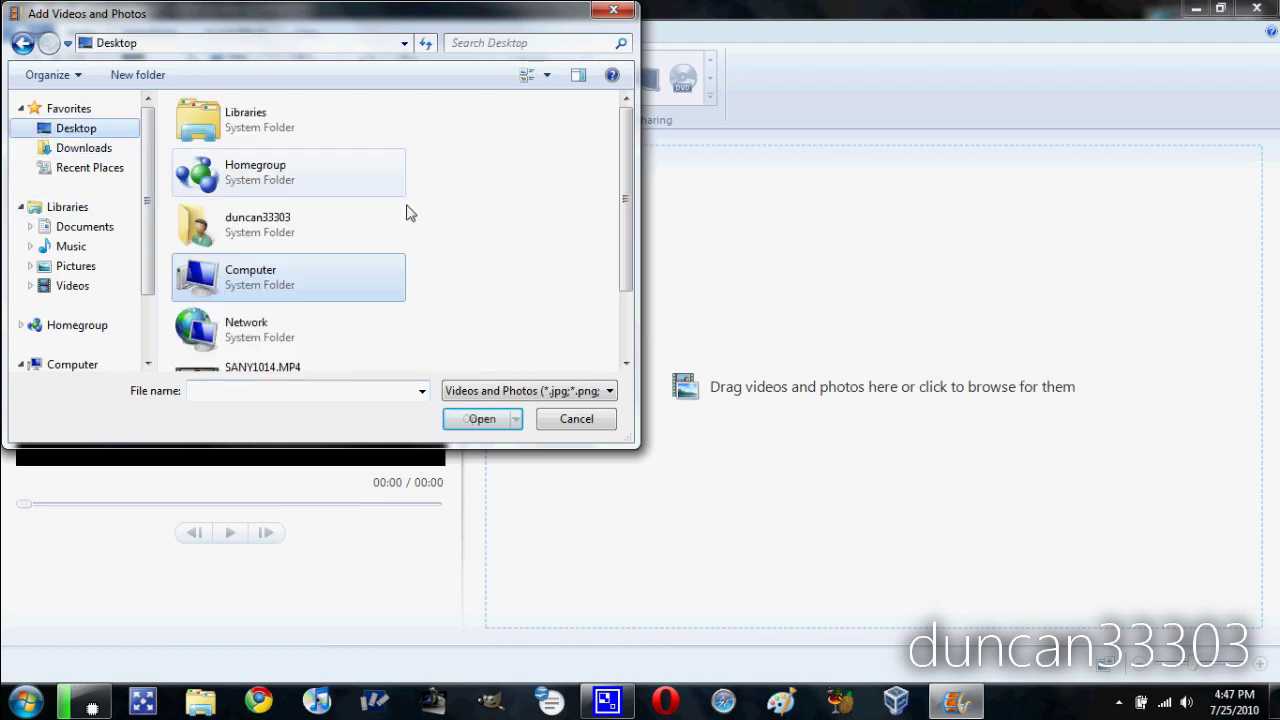
drag(622, 218, 557, 337)
click(380, 348)
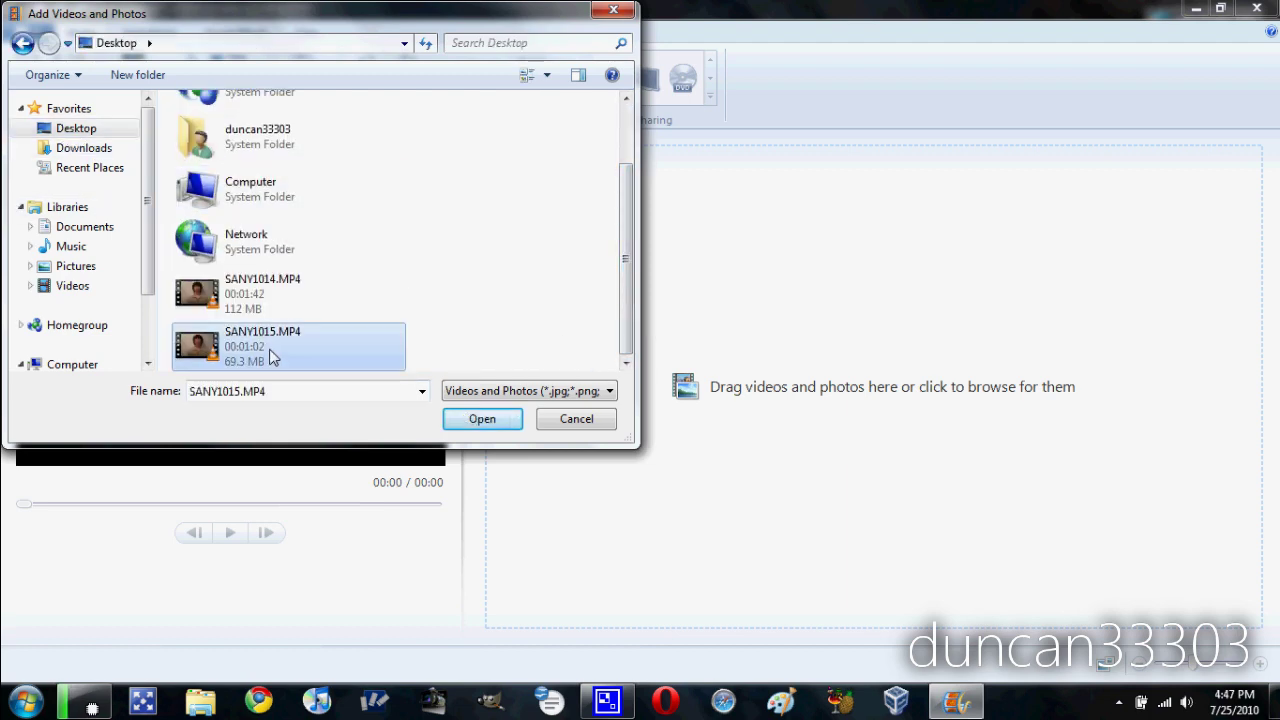
click(447, 421)
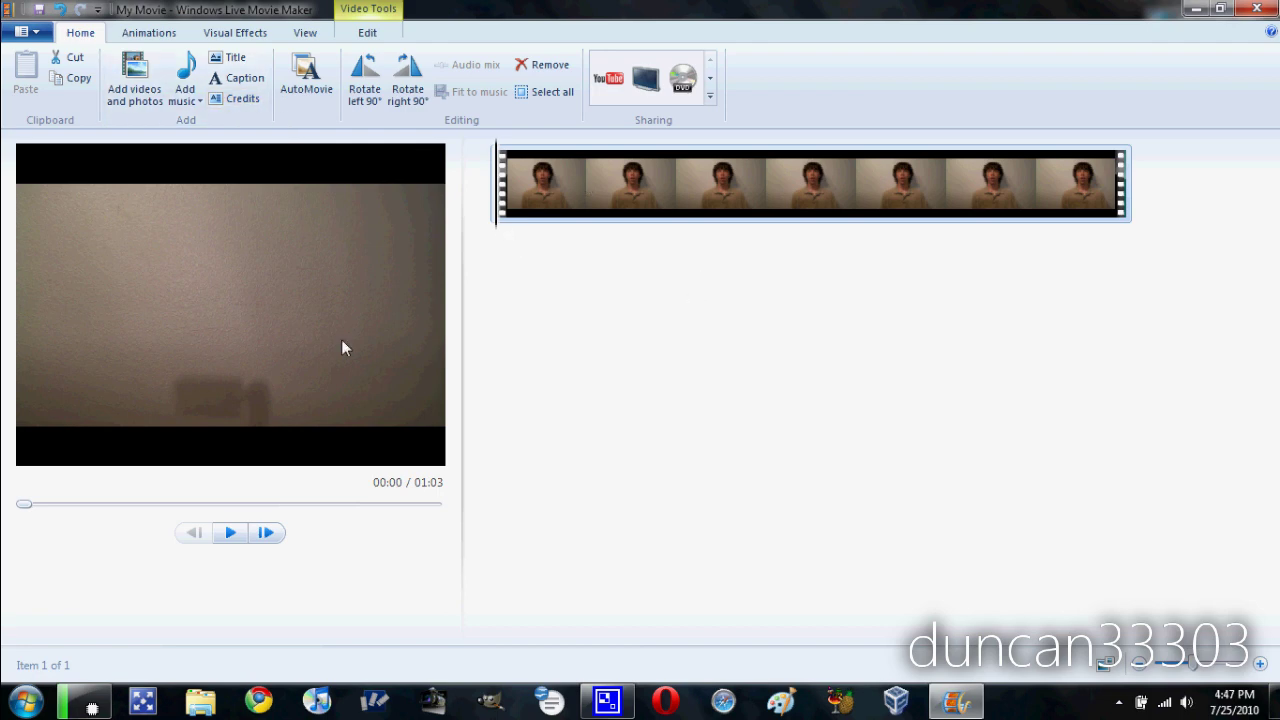
Step: Split the clip at 00:22 and delete the opening part
drag(24, 505, 174, 520)
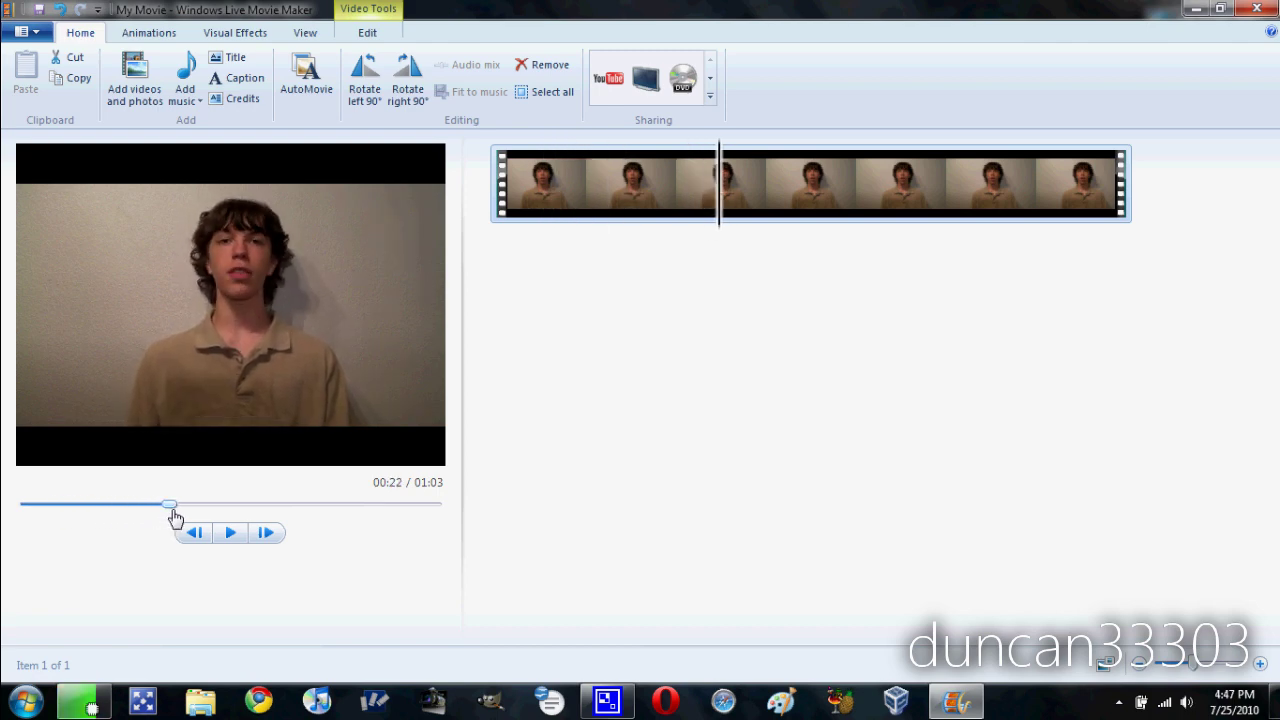
click(367, 33)
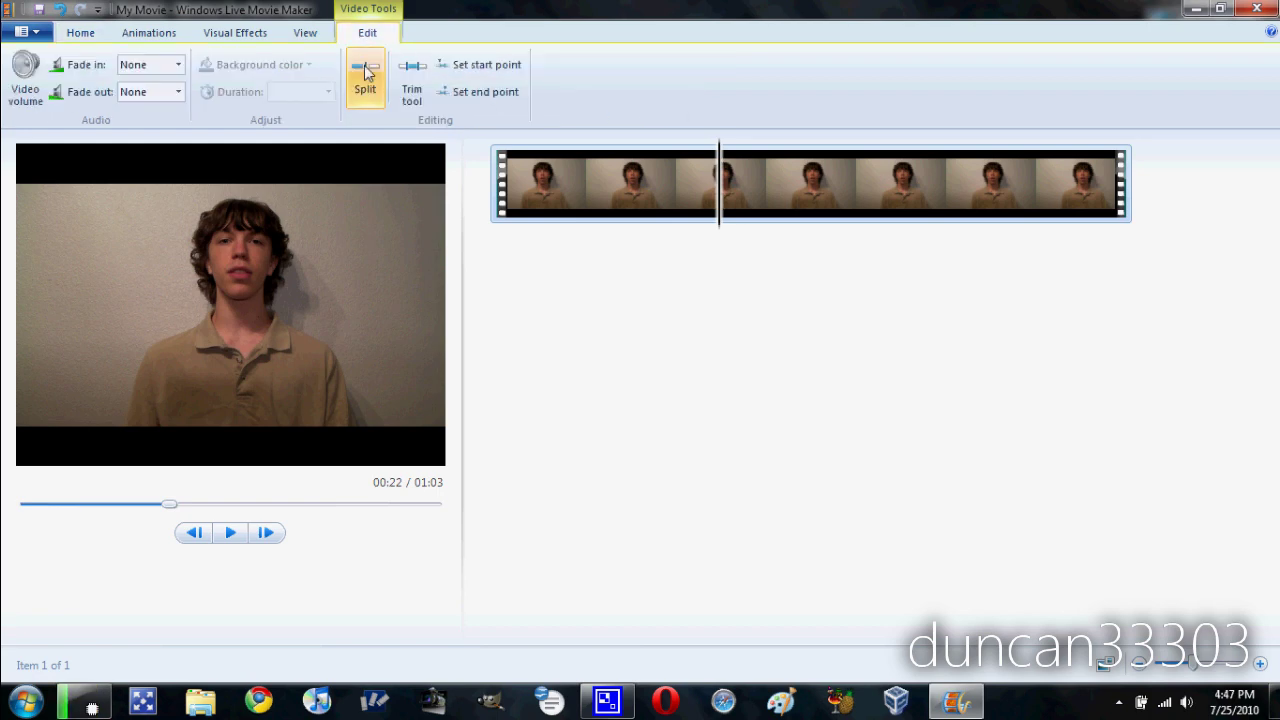
click(365, 80)
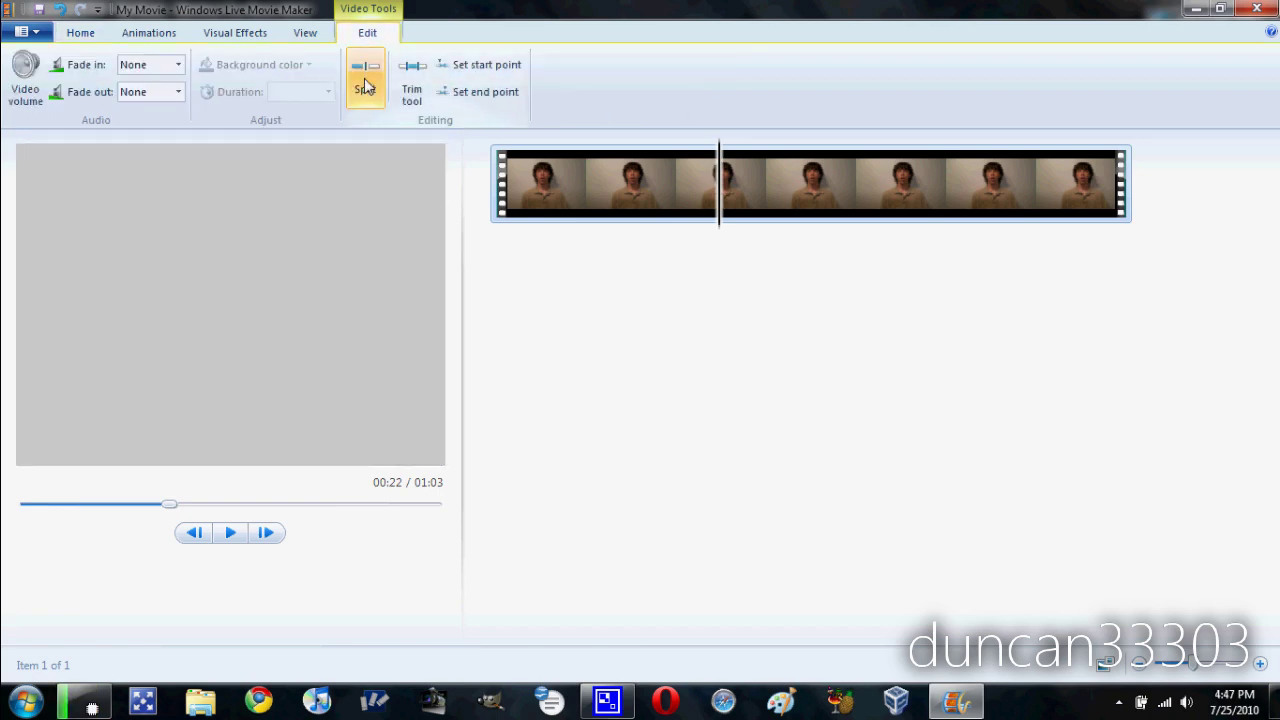
click(590, 179)
key(Delete)
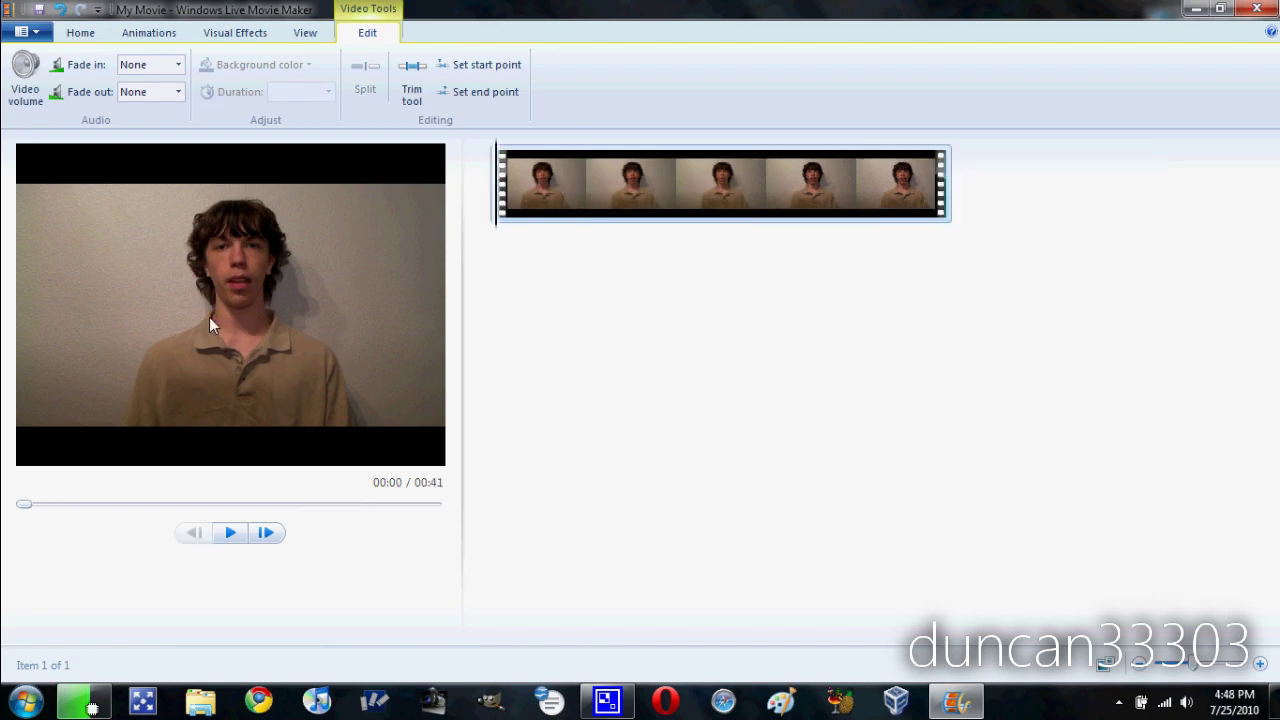
Step: Split the remaining clip at 00:18 and delete the ending, leaving an 18-second clip
drag(35, 511, 220, 523)
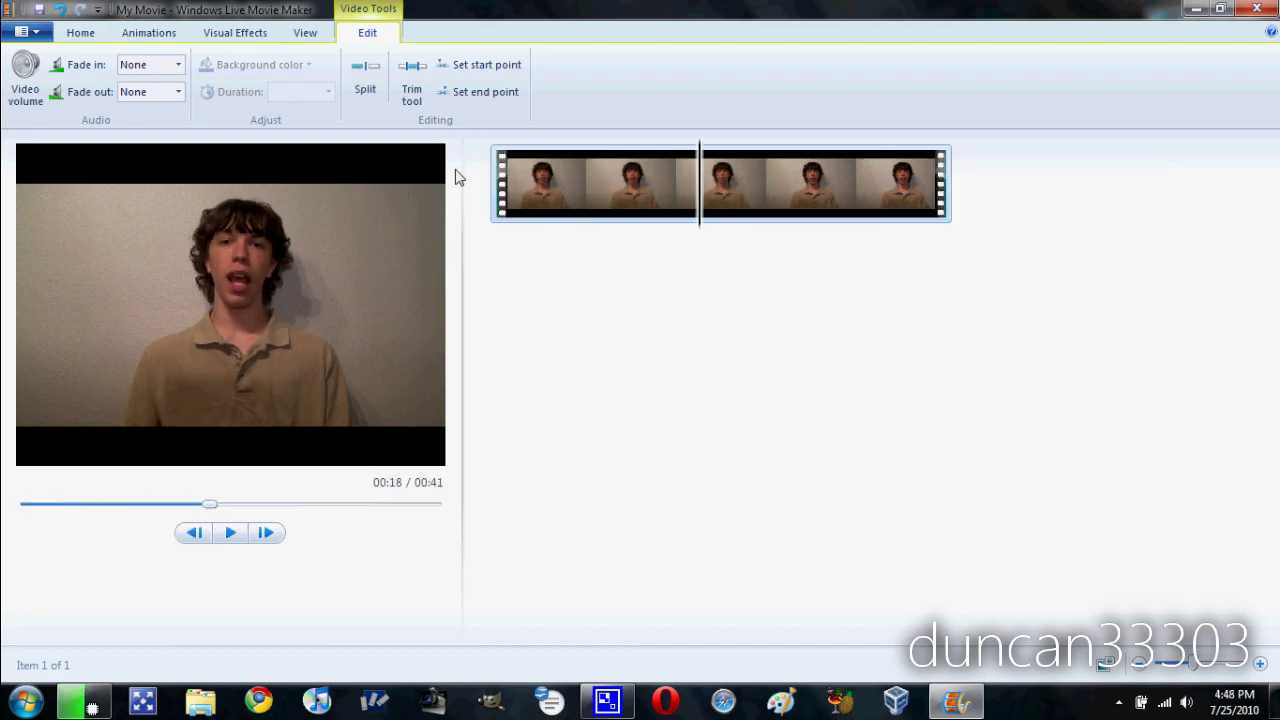
click(370, 92)
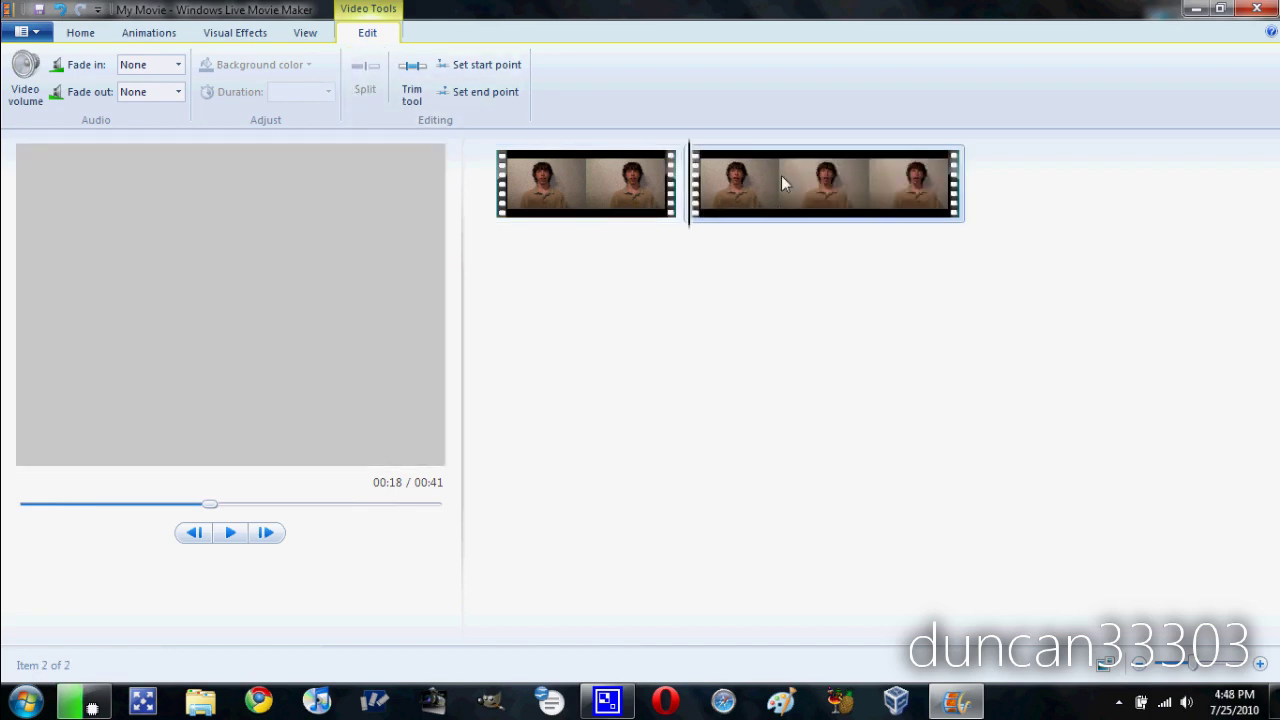
key(Delete)
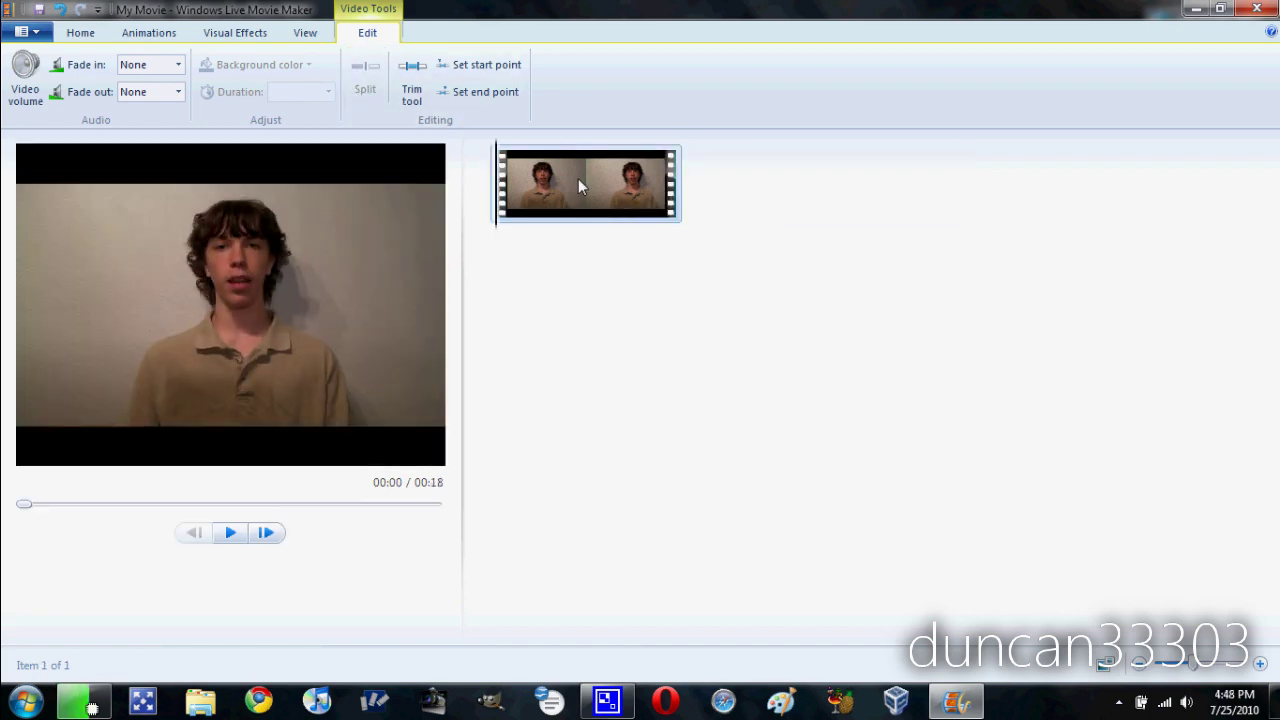
mouse_move(24, 505)
mouse_down()
mouse_move(95, 523)
mouse_move(420, 523)
mouse_move(6, 520)
mouse_up()
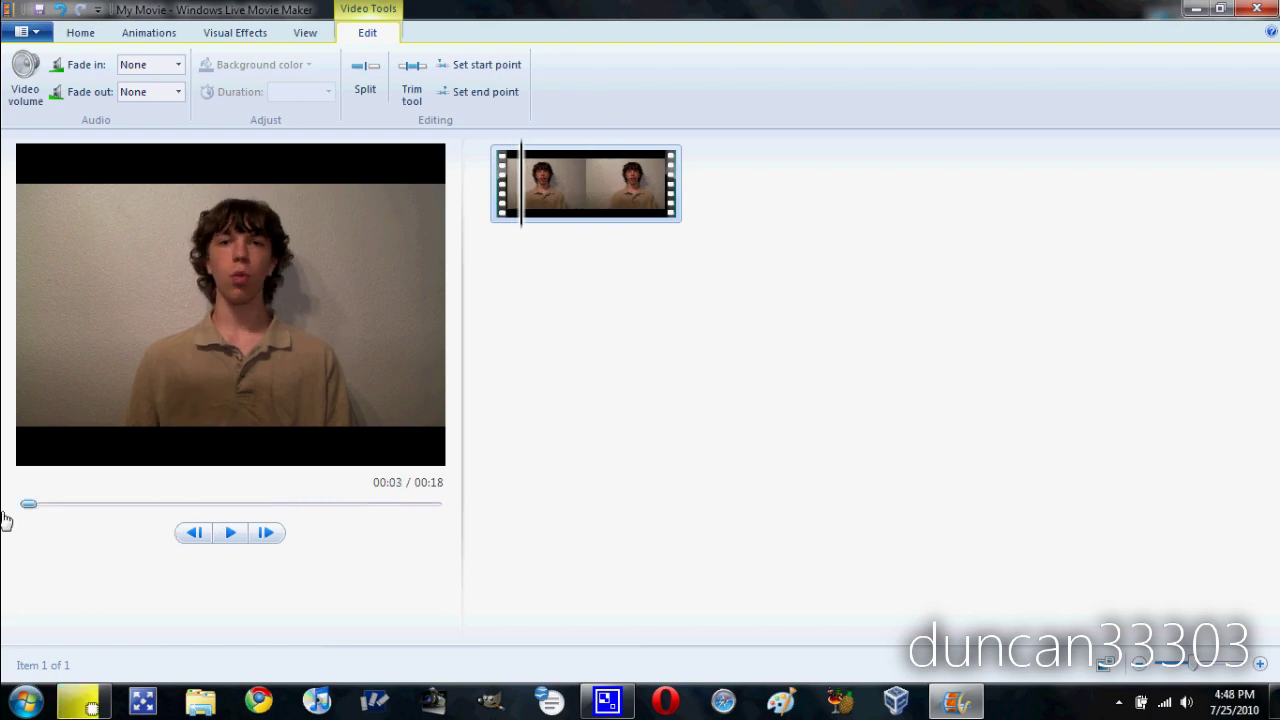
Step: Browse the Animations and Visual Effects choices without applying any, then return to Home
click(136, 38)
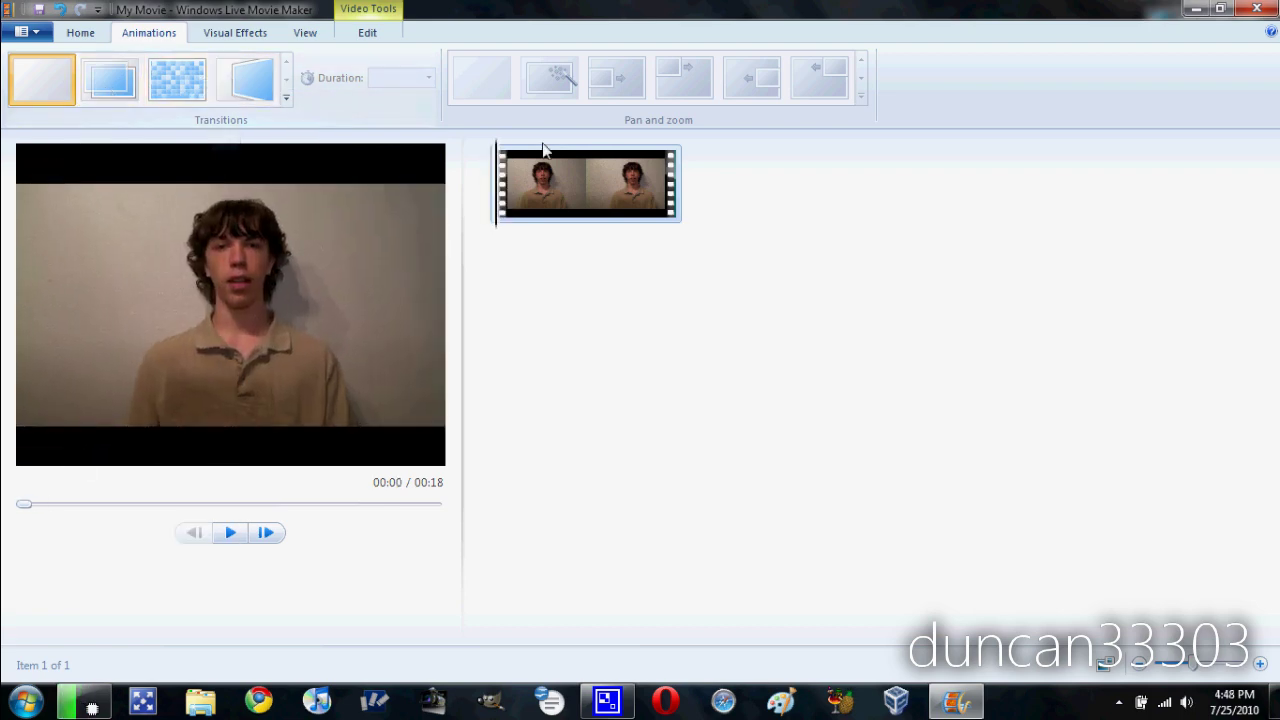
click(240, 33)
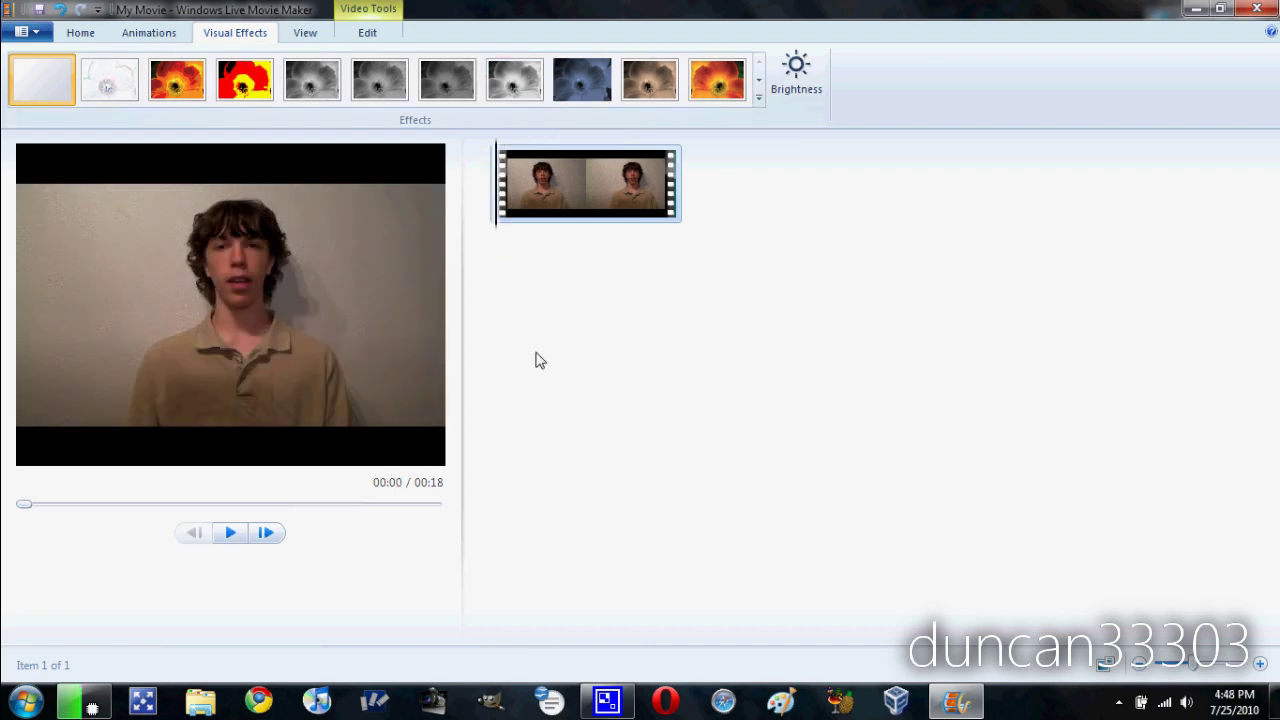
click(84, 33)
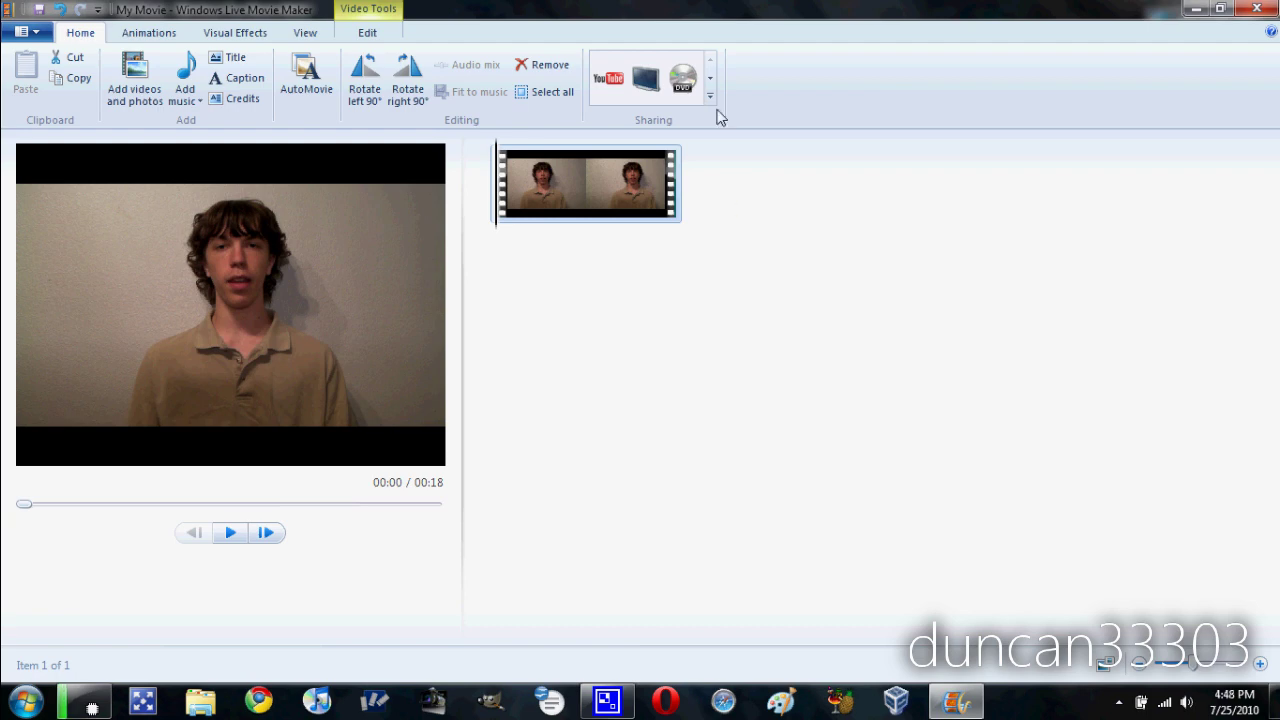
Step: Scroll through the Sharing gallery destinations down and back up
click(709, 80)
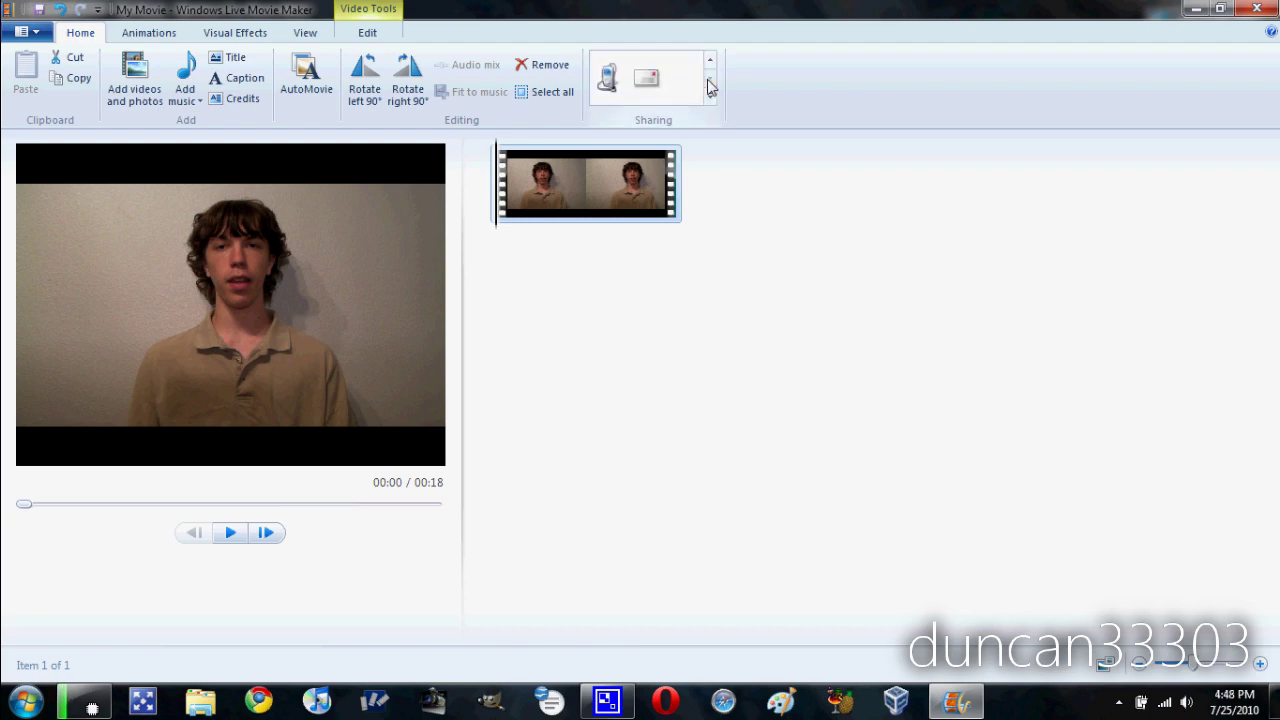
click(709, 63)
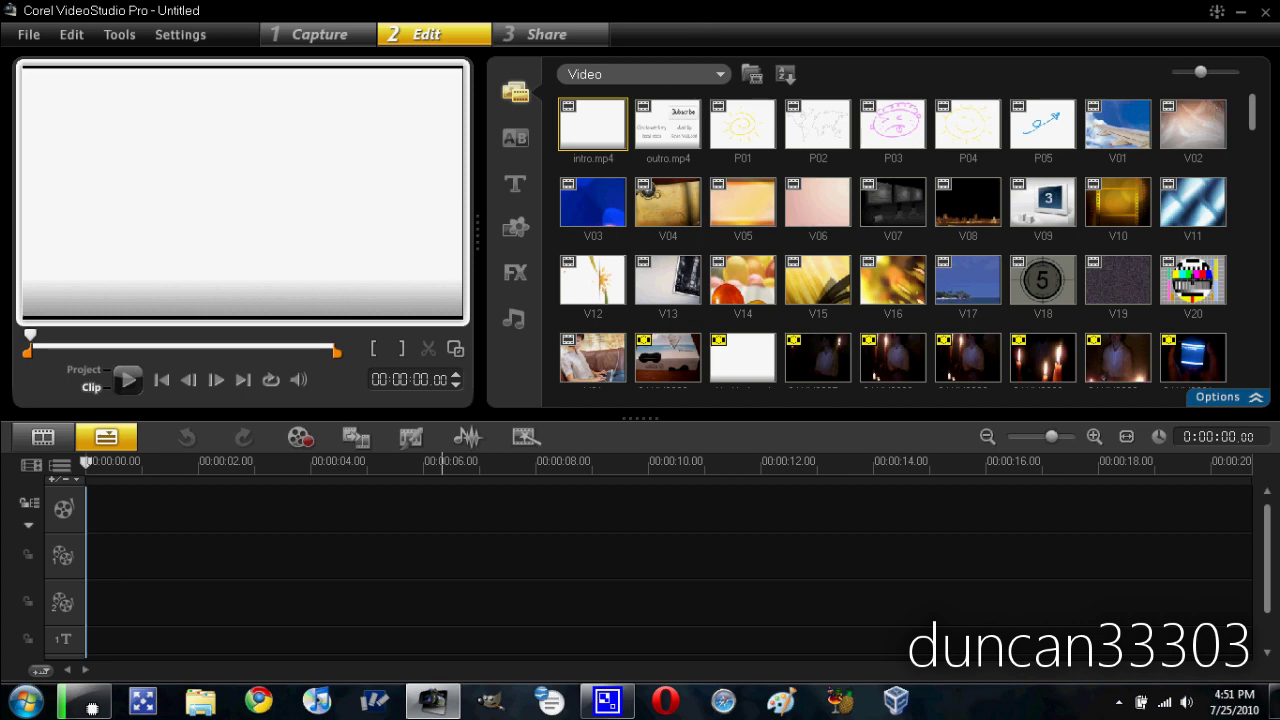
scroll(1258, 115, down, 3)
Step: Import SANY1015.MP4 from the Desktop and place it on the Video track as a 1:02 clip
scroll(1258, 115, up, 3)
click(750, 76)
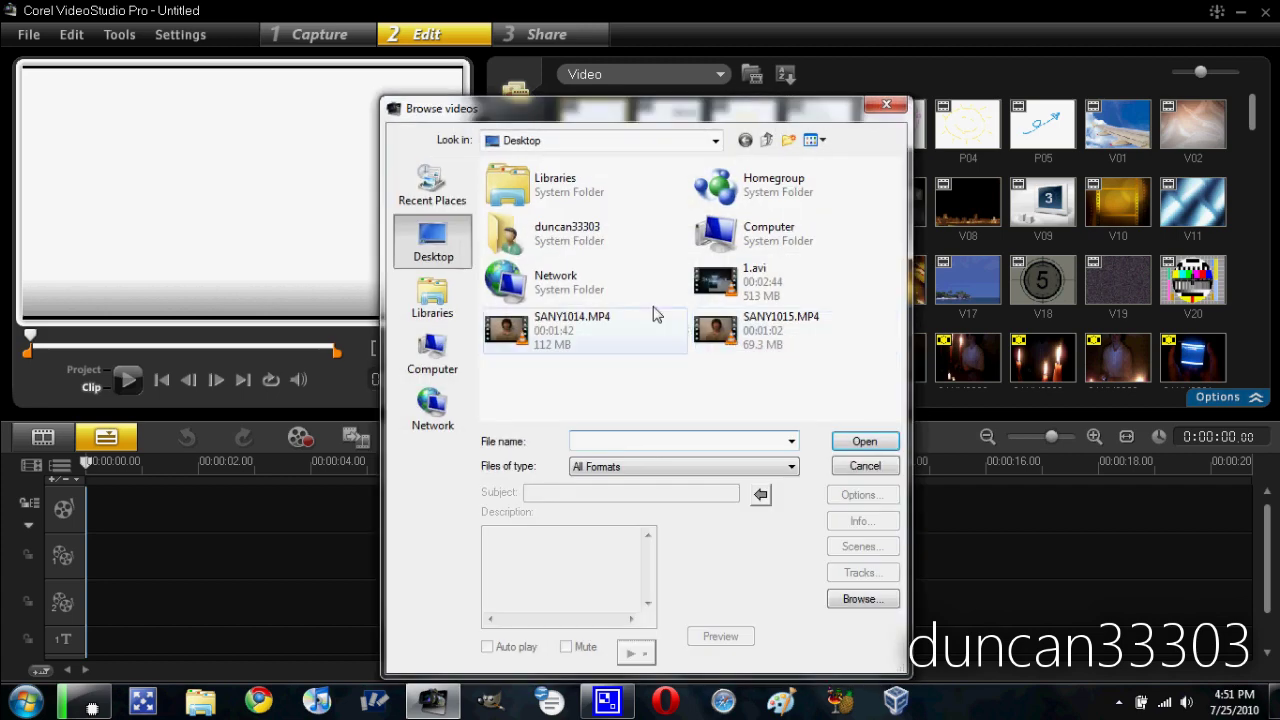
click(700, 328)
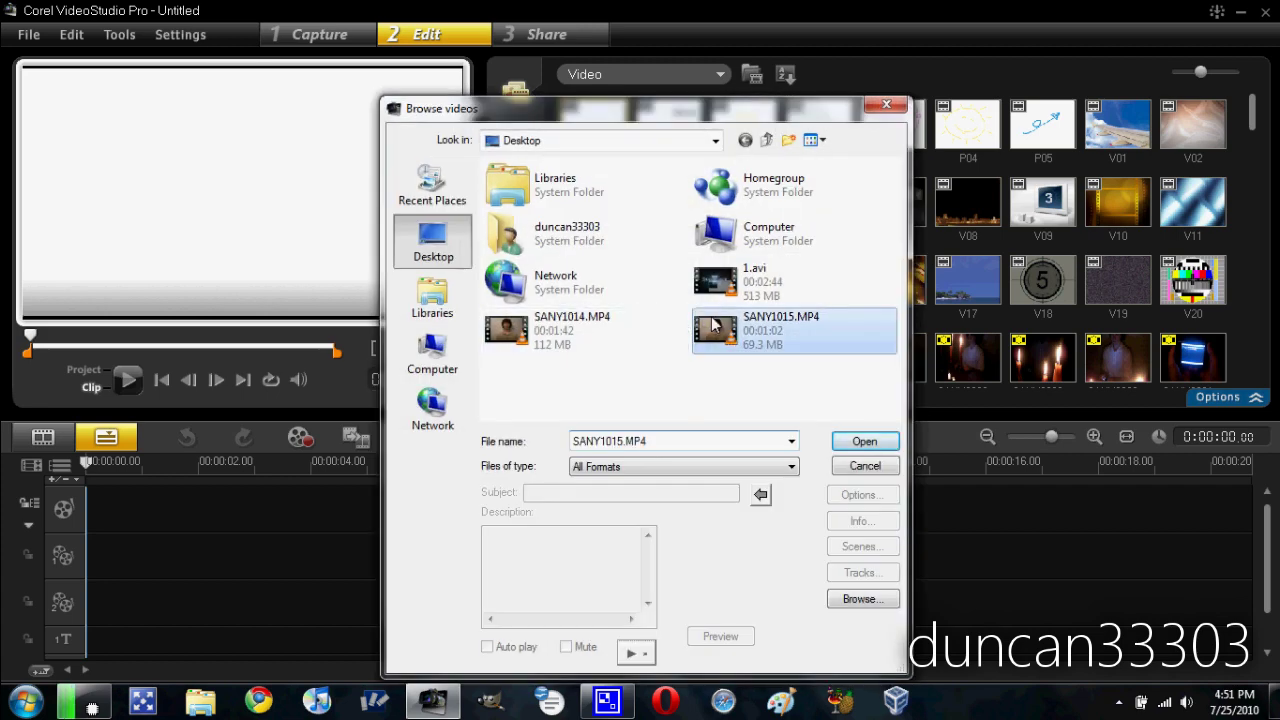
click(866, 443)
drag(1110, 285, 180, 518)
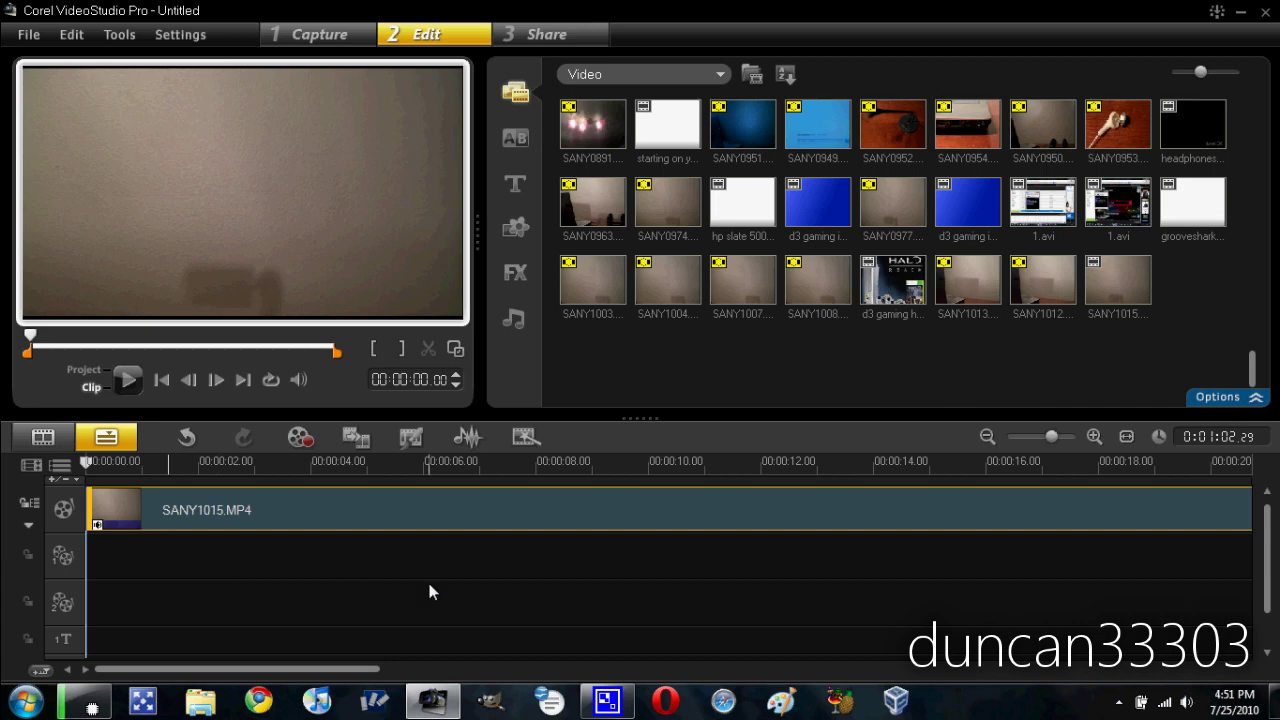
click(972, 208)
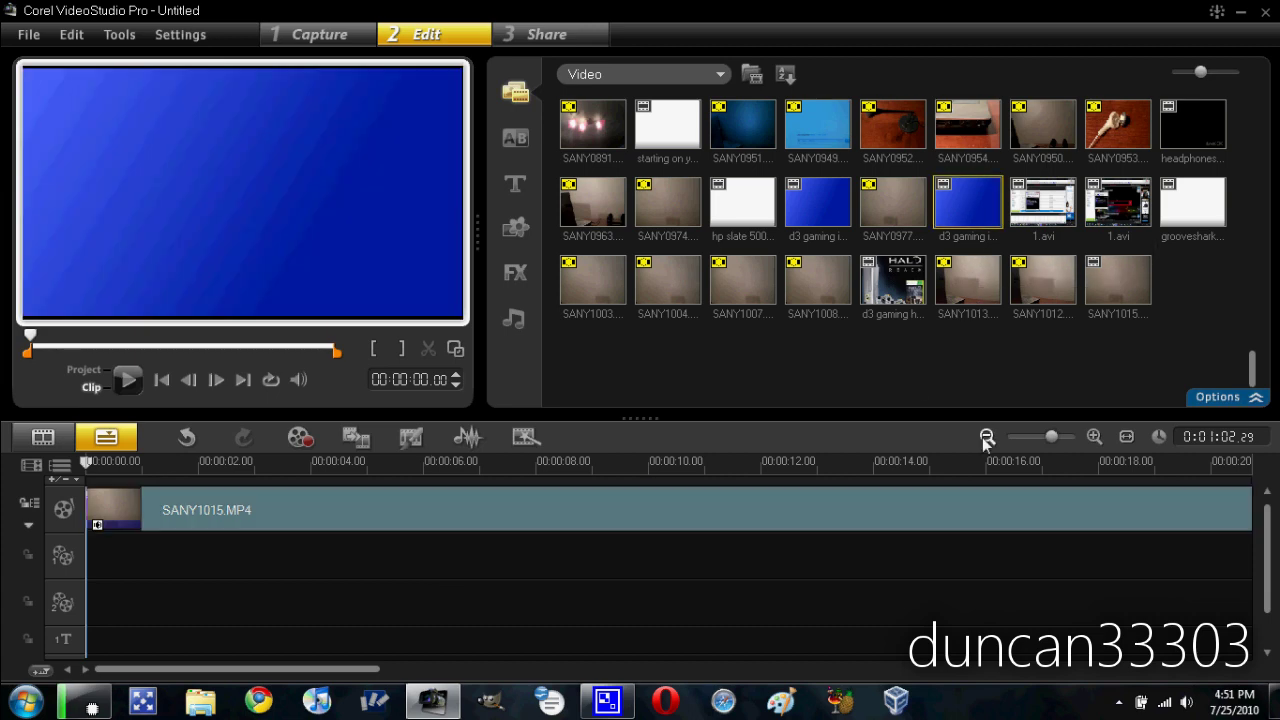
drag(970, 233, 88, 568)
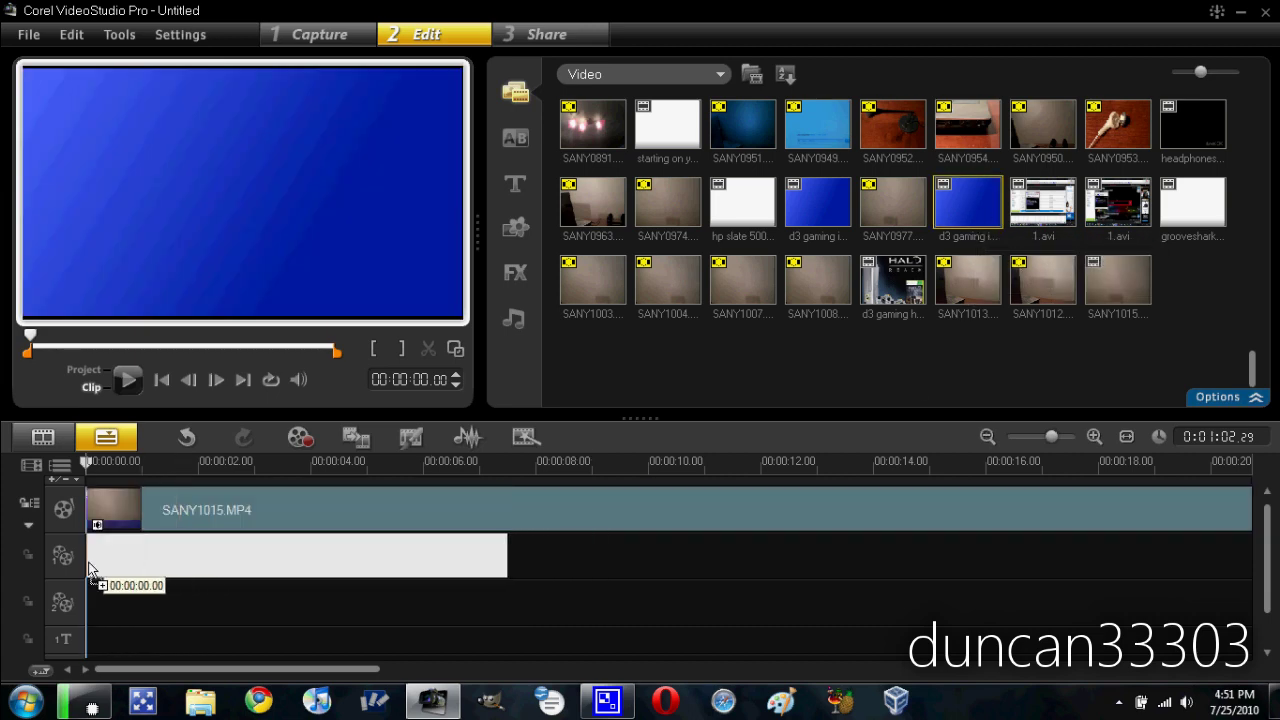
drag(317, 613, 300, 600)
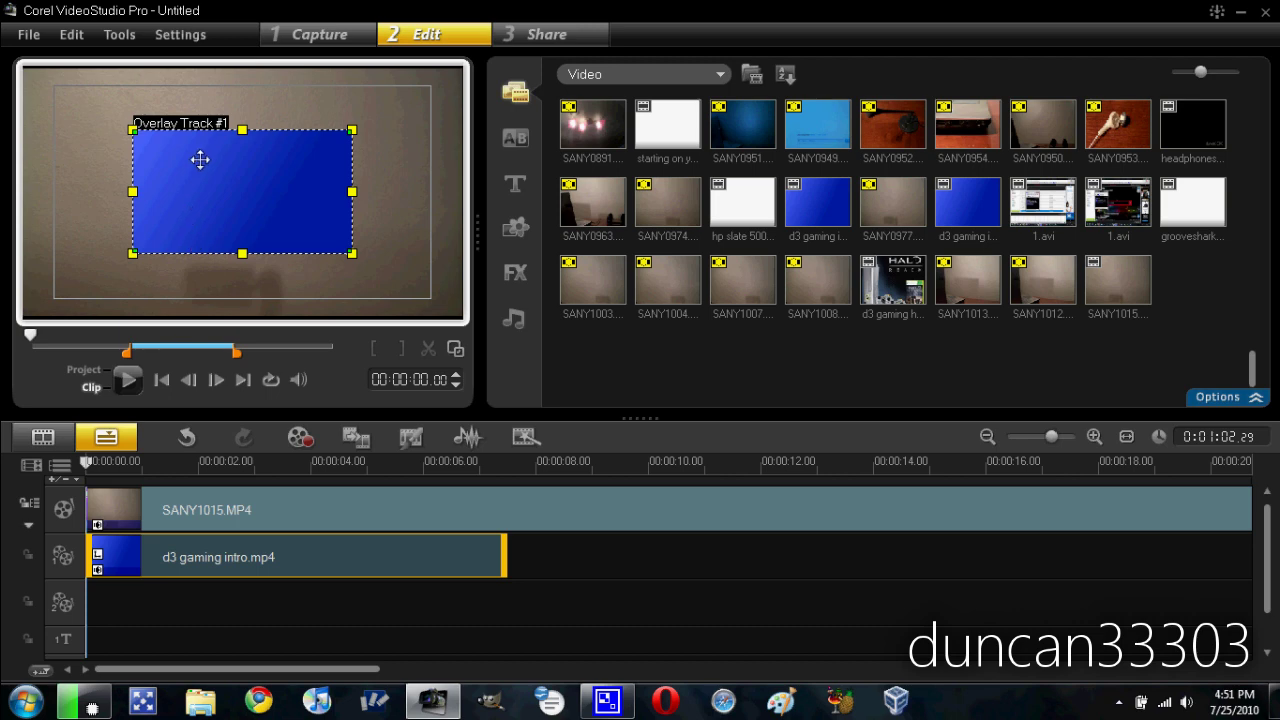
right_click(202, 163)
mouse_move(243, 176)
click(396, 175)
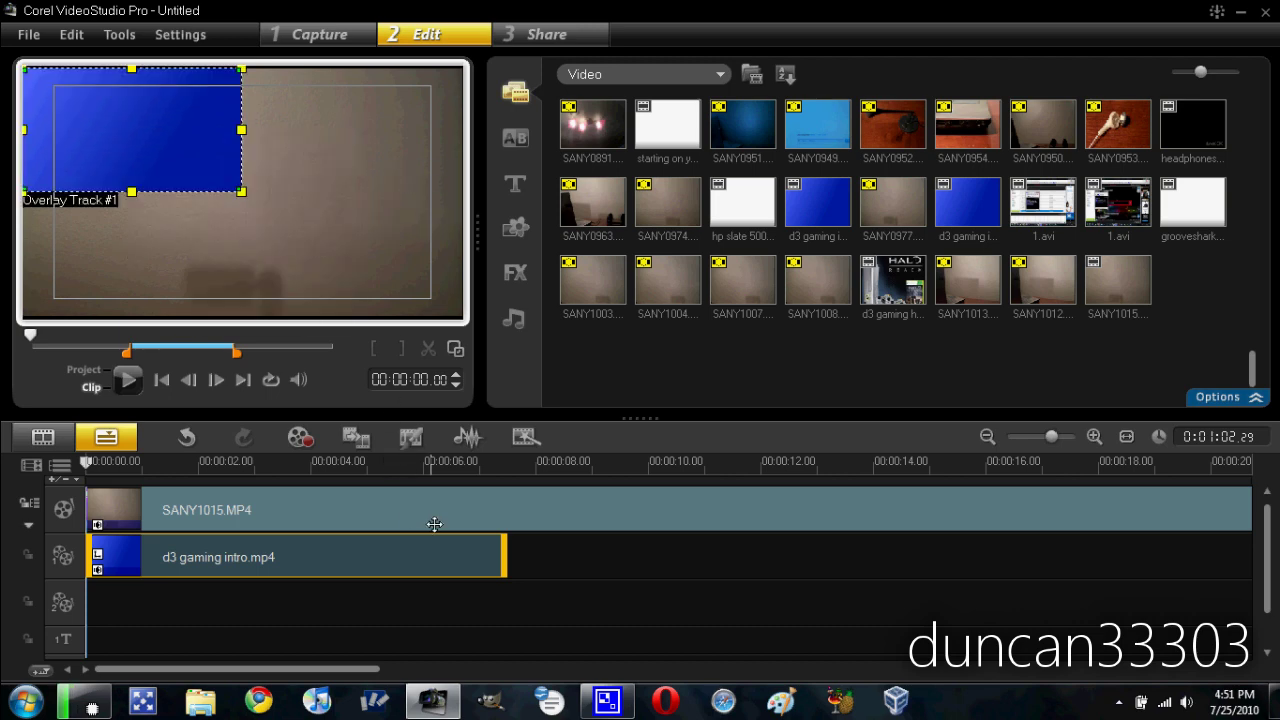
click(103, 377)
click(127, 381)
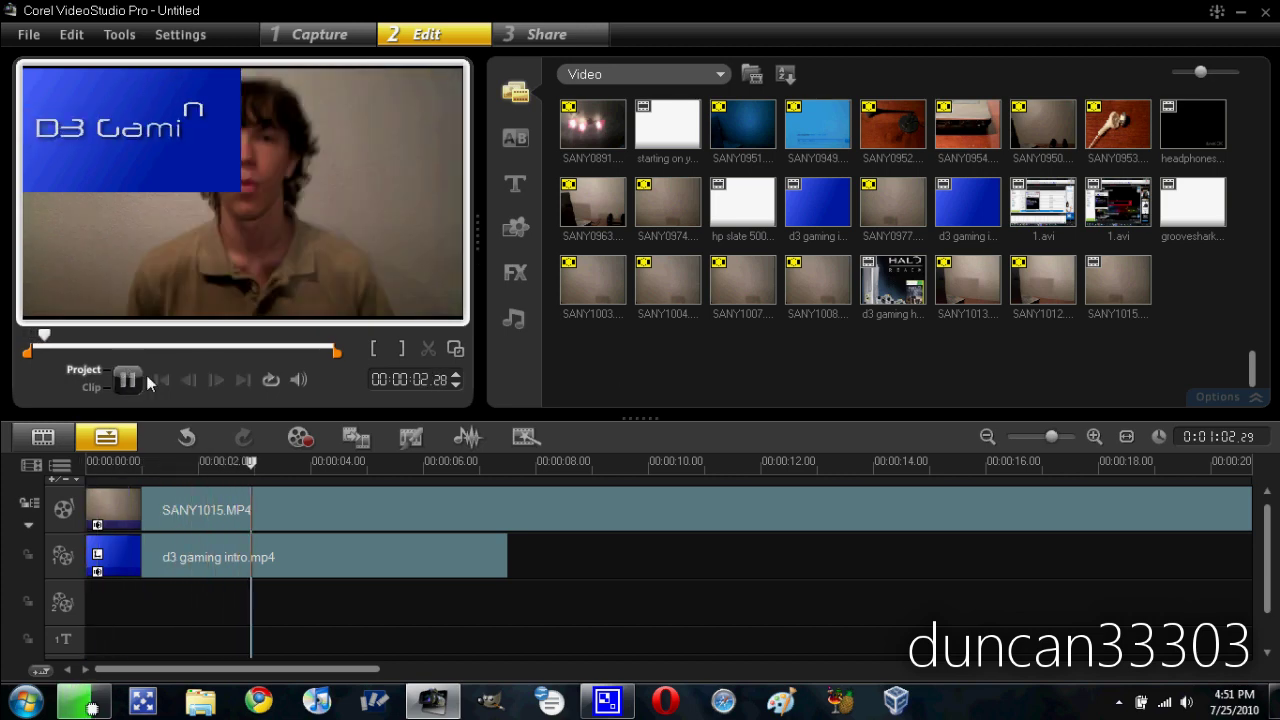
click(313, 561)
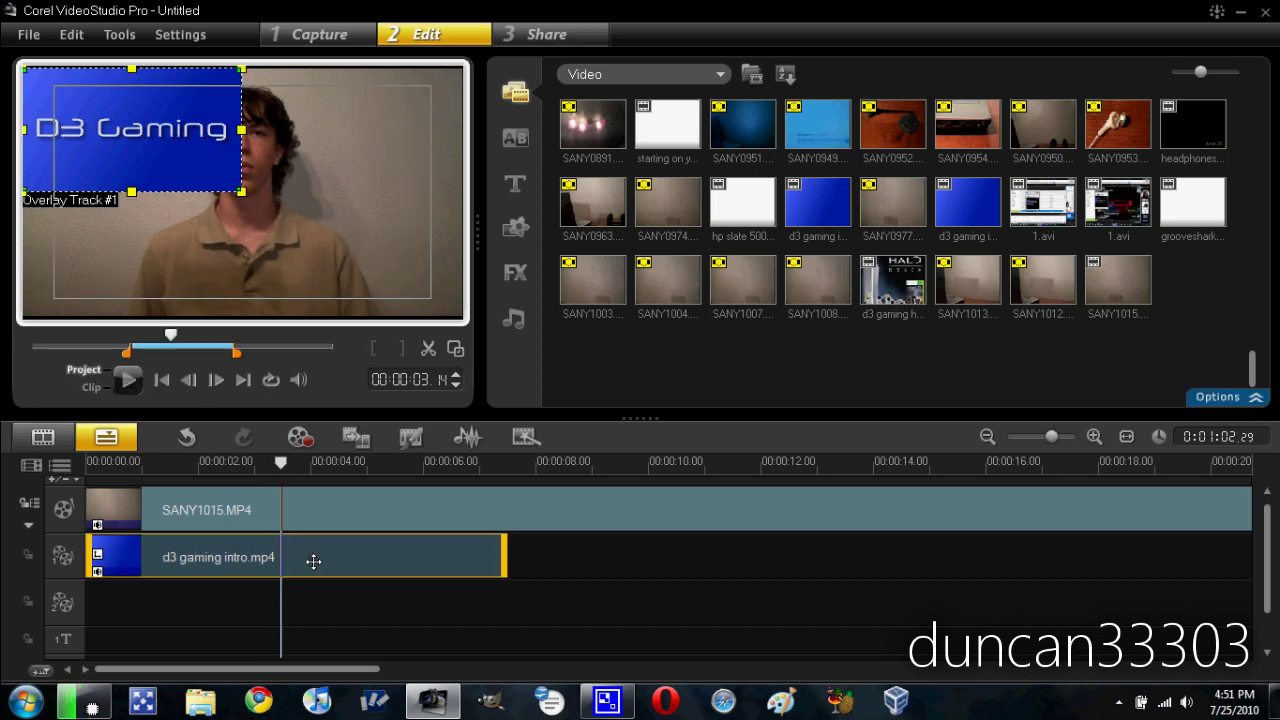
key(Delete)
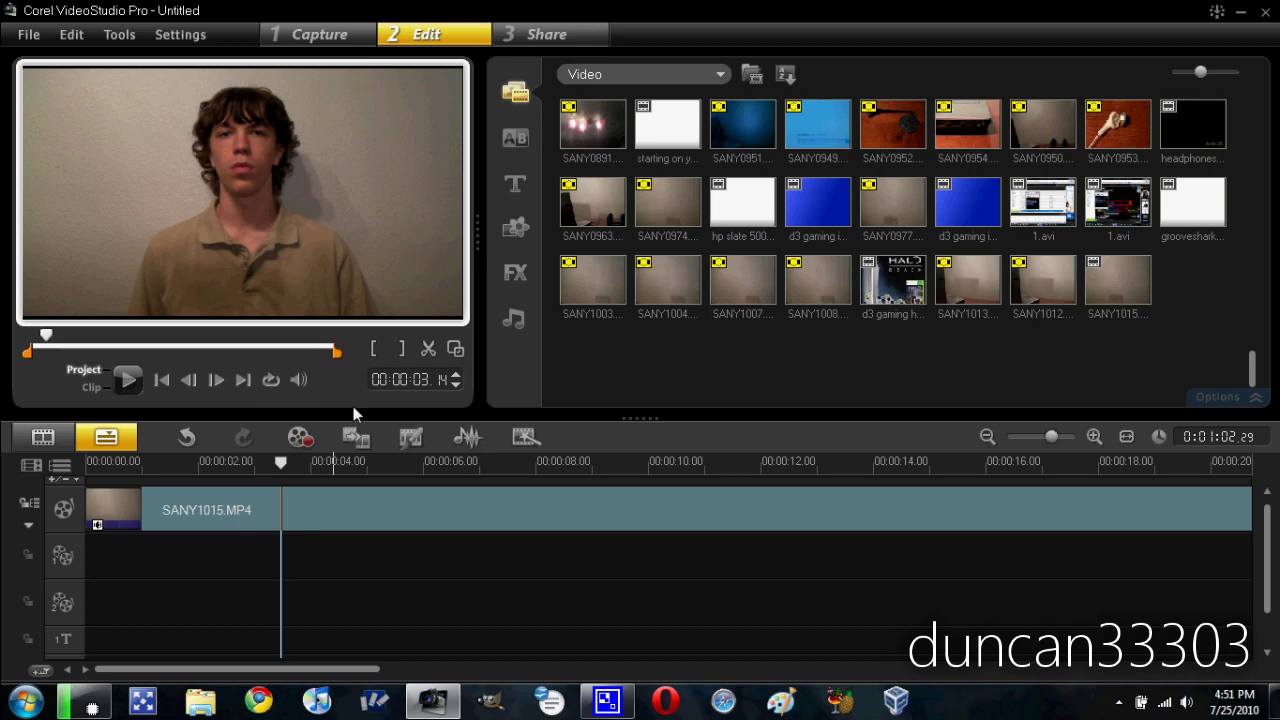
Step: Split SANY1015.MP4 at 24 seconds and delete the first part
drag(46, 340, 147, 345)
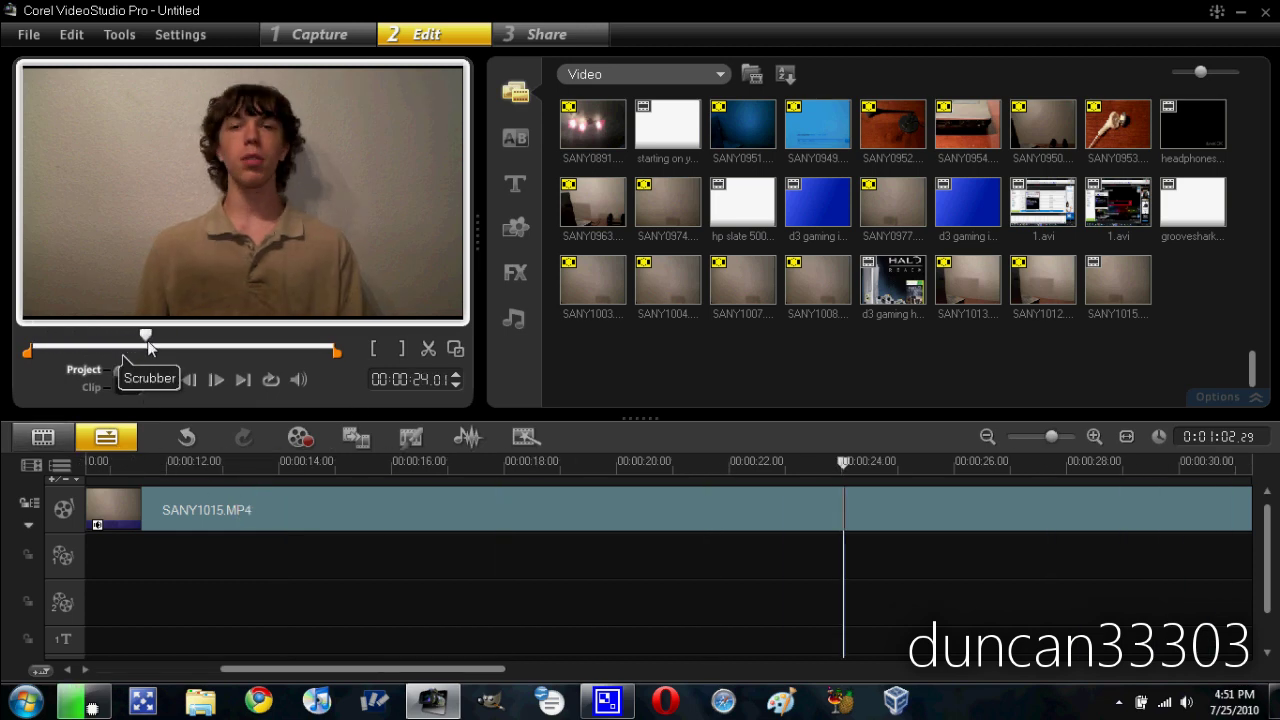
click(428, 348)
click(502, 510)
key(Delete)
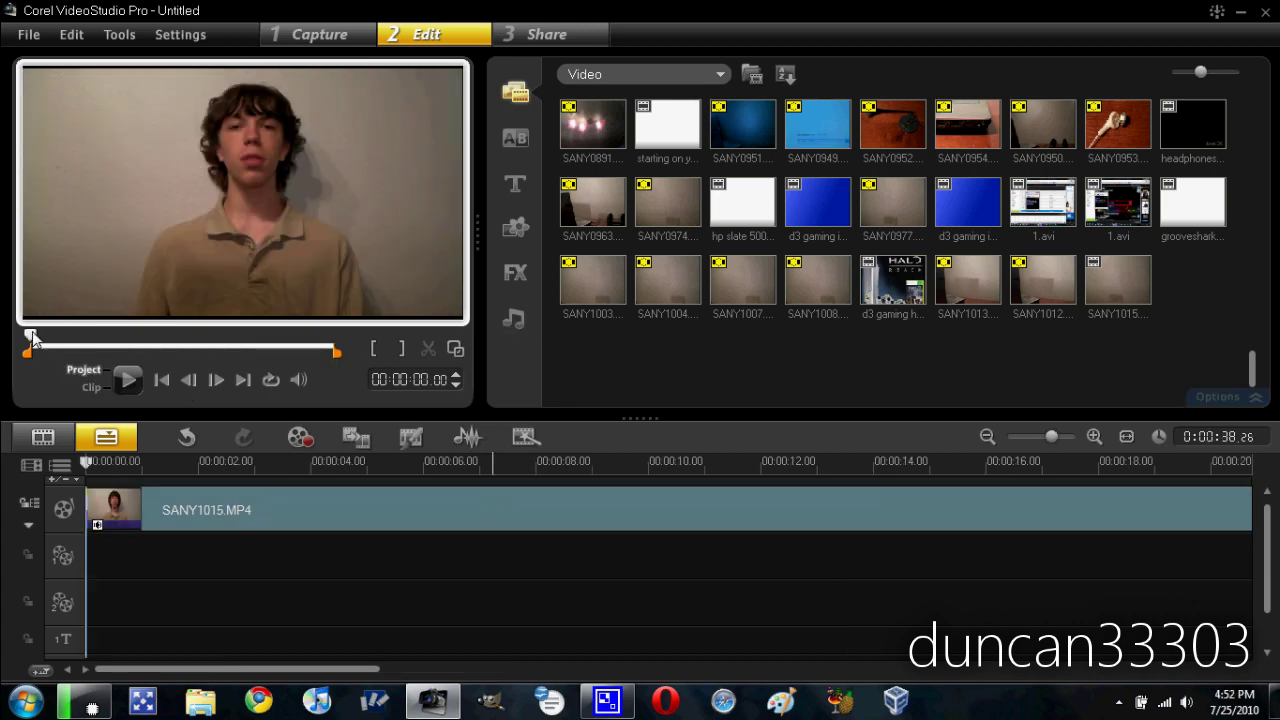
Step: Split the clip at 12.06 seconds and delete everything after it
drag(32, 338, 132, 348)
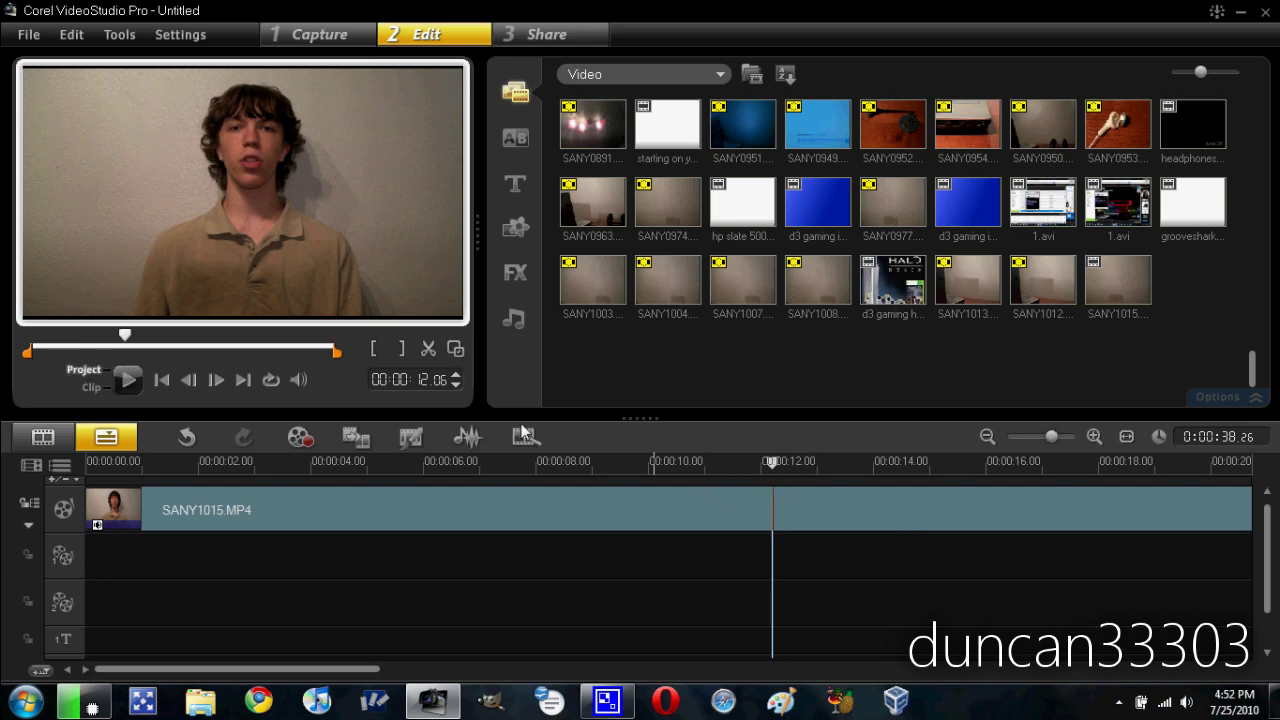
click(431, 355)
click(809, 511)
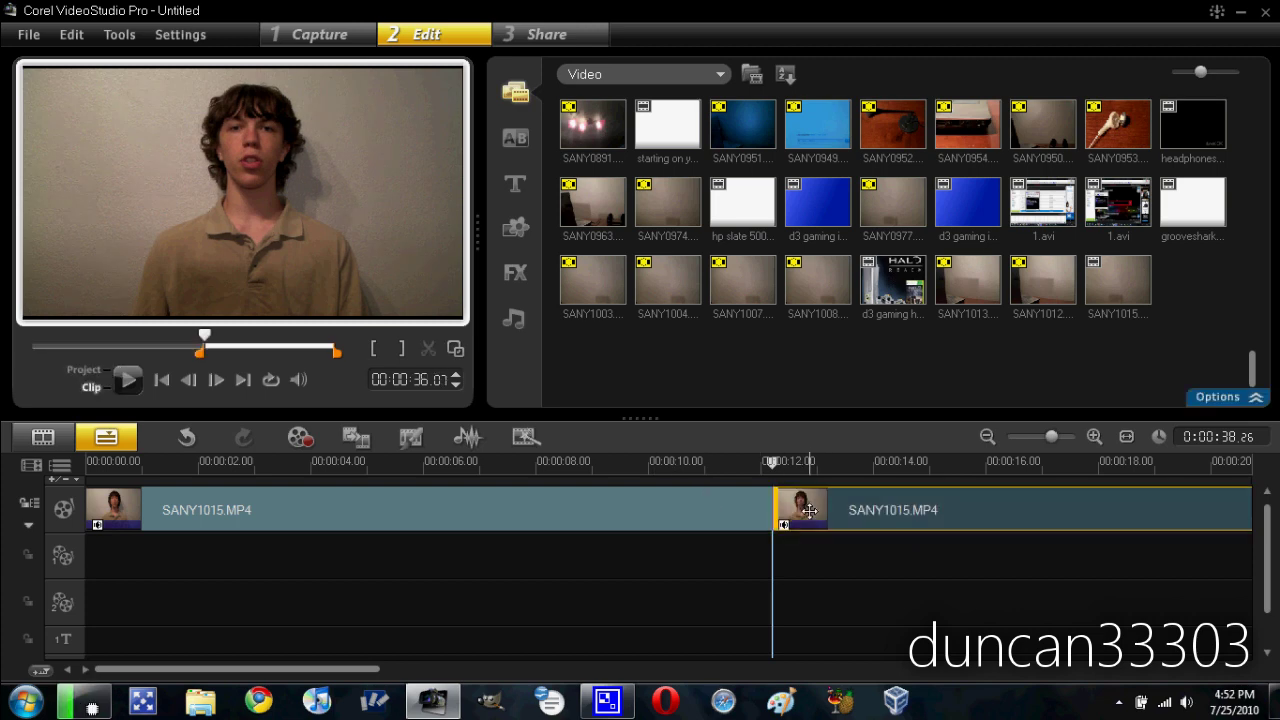
key(Delete)
Step: Put watermark.png on Overlay Track 1, anchor it bottom-right, and stretch it to 12.06 seconds
click(604, 80)
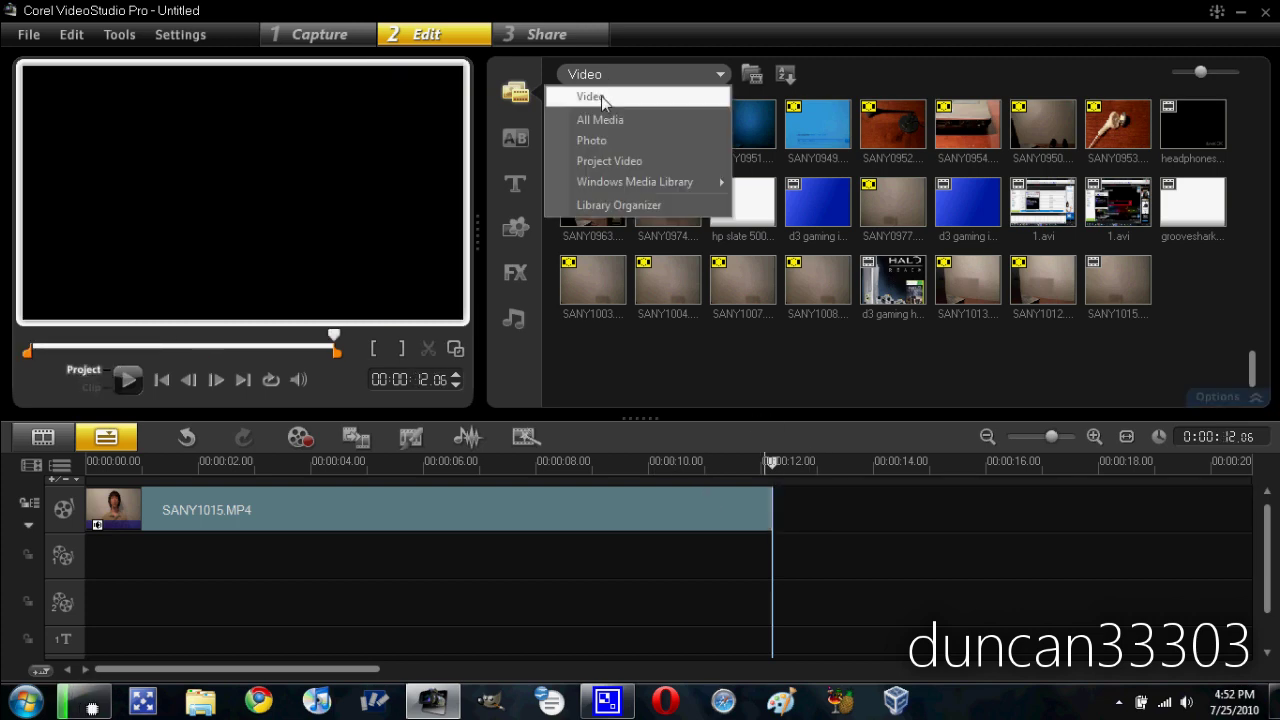
click(603, 141)
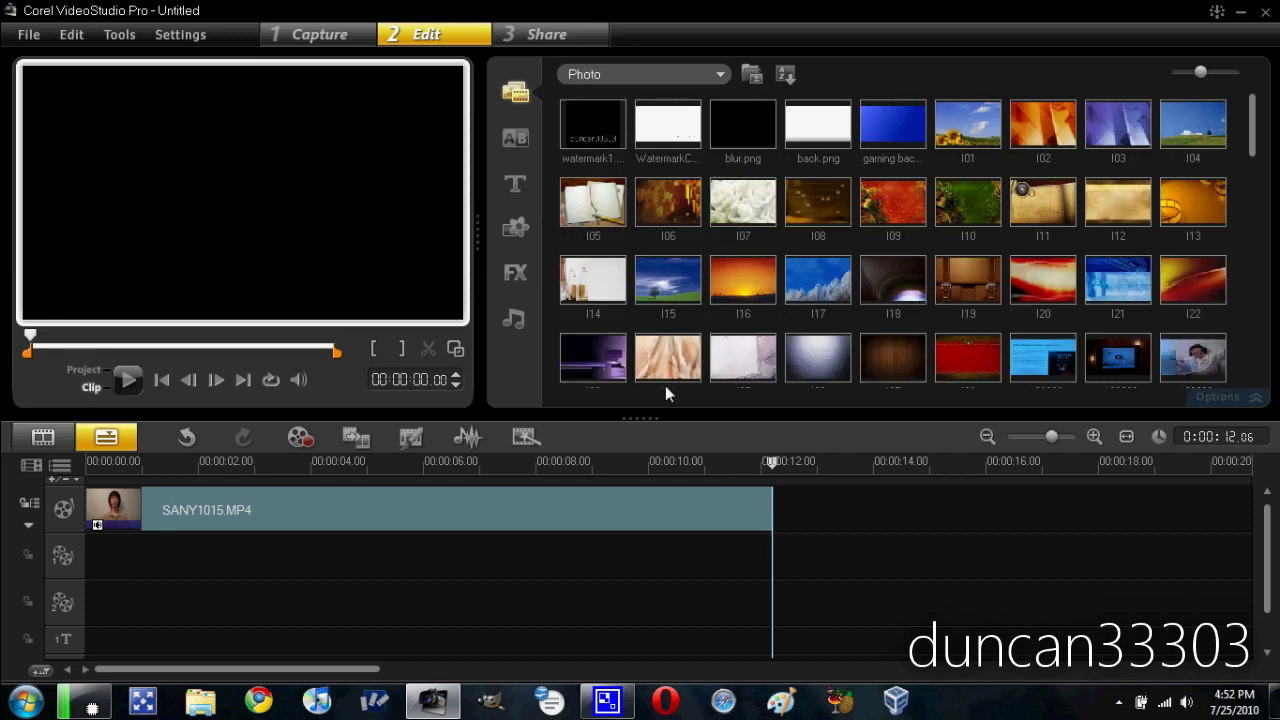
drag(620, 128, 92, 556)
right_click(247, 205)
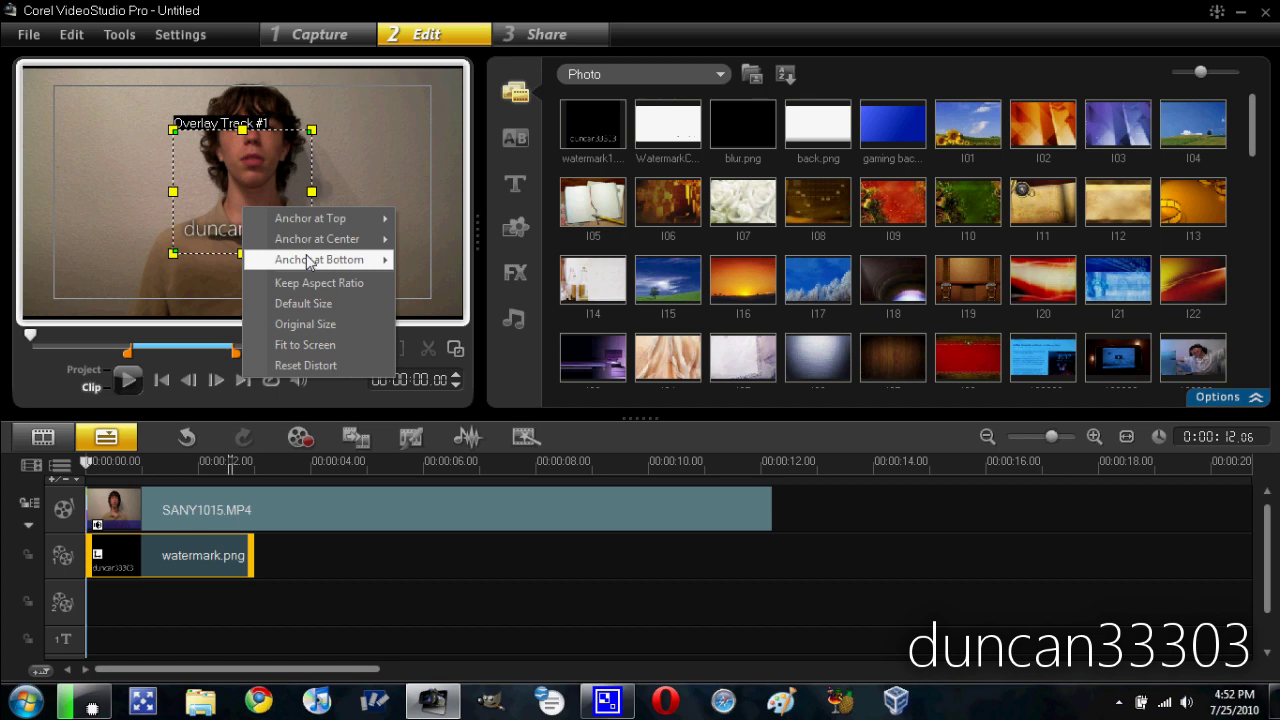
mouse_move(310, 259)
click(437, 297)
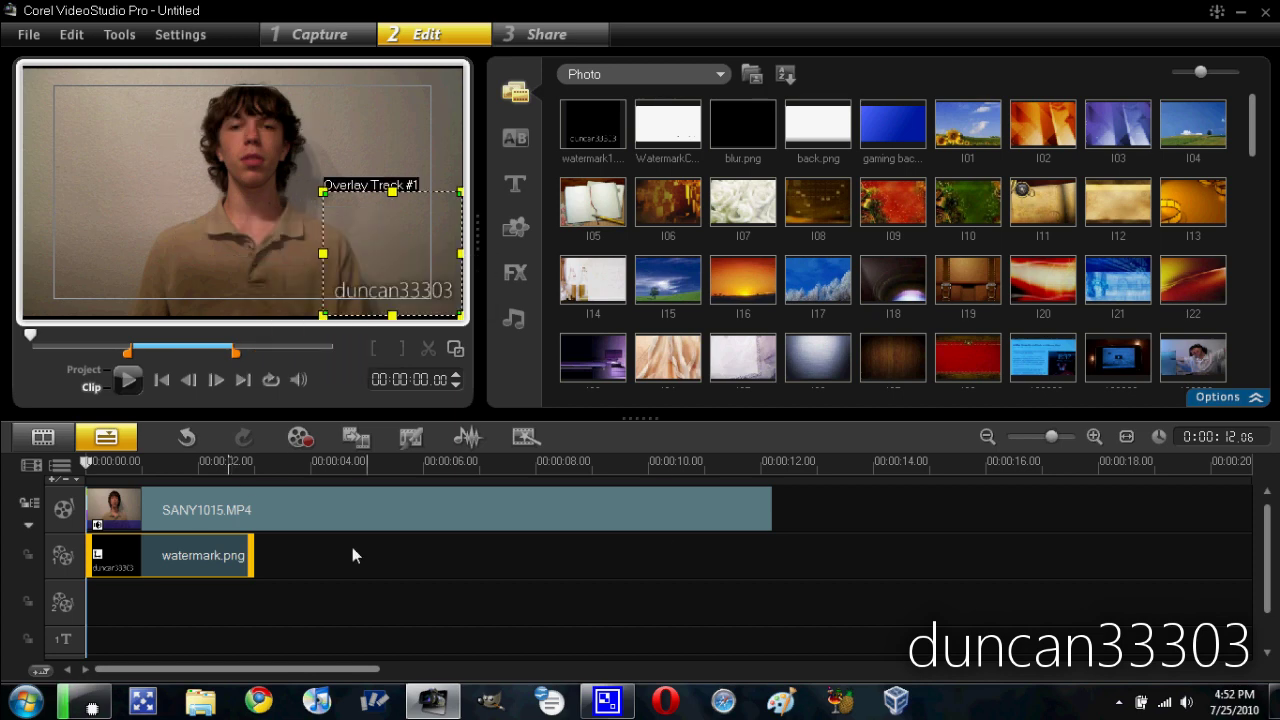
click(164, 463)
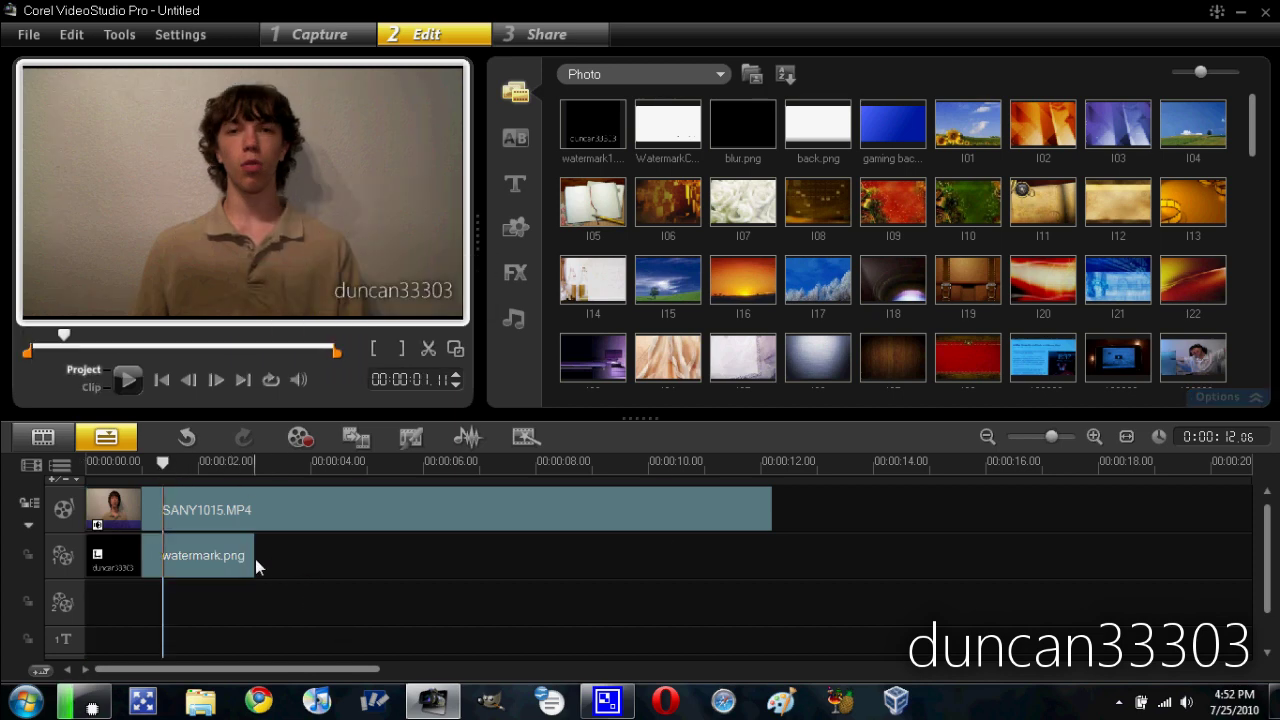
drag(253, 556, 777, 554)
Step: Add the Lorem ipsum title preset at the start of the Title track and edit it
click(515, 183)
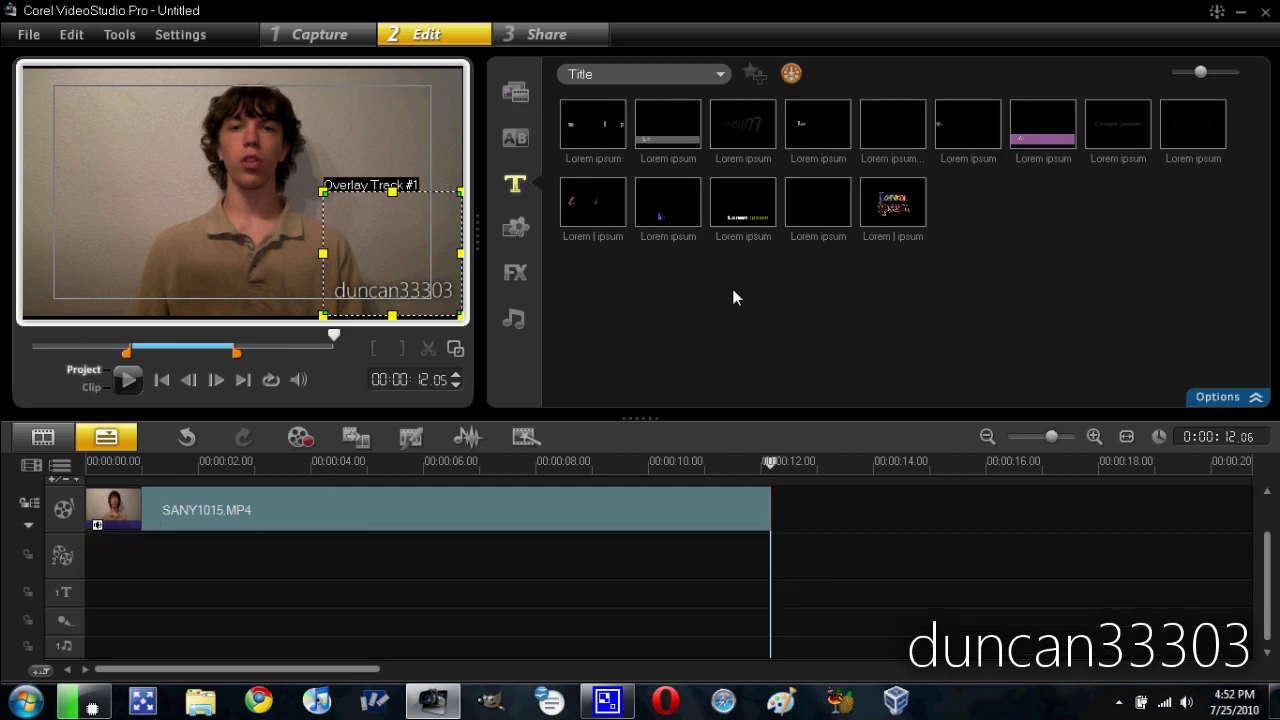
click(1108, 132)
drag(108, 535, 100, 641)
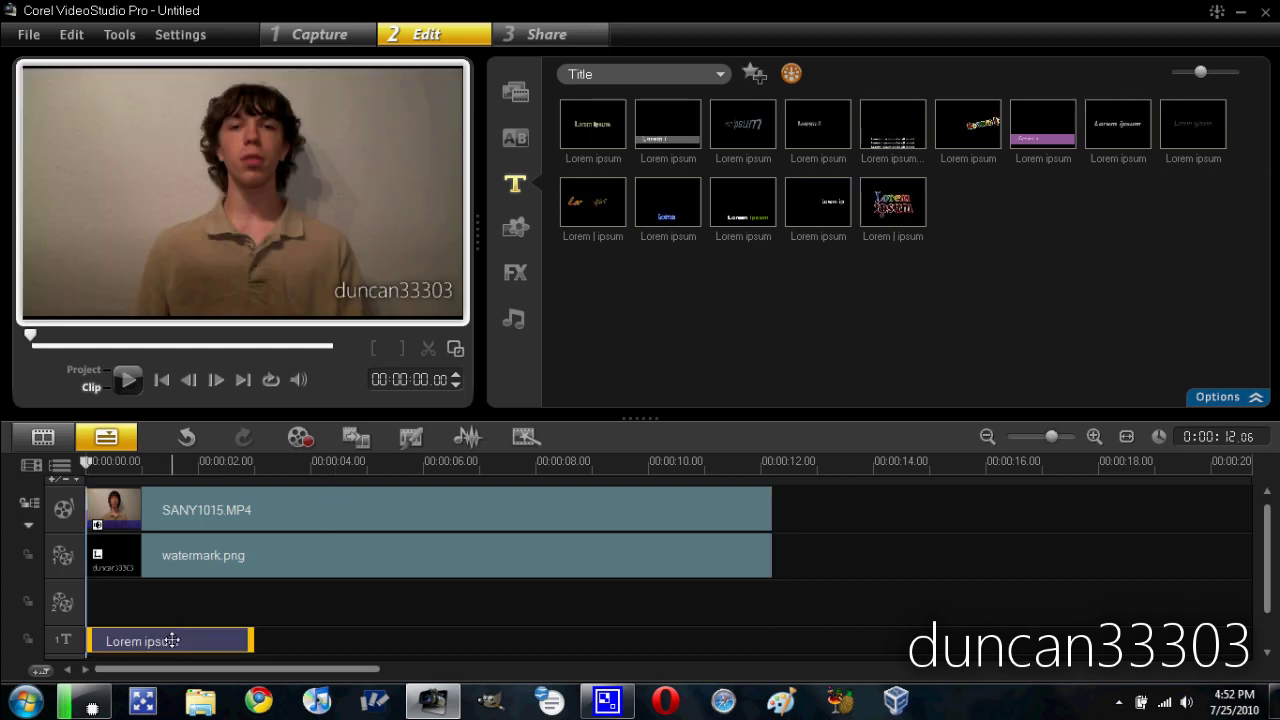
double_click(172, 641)
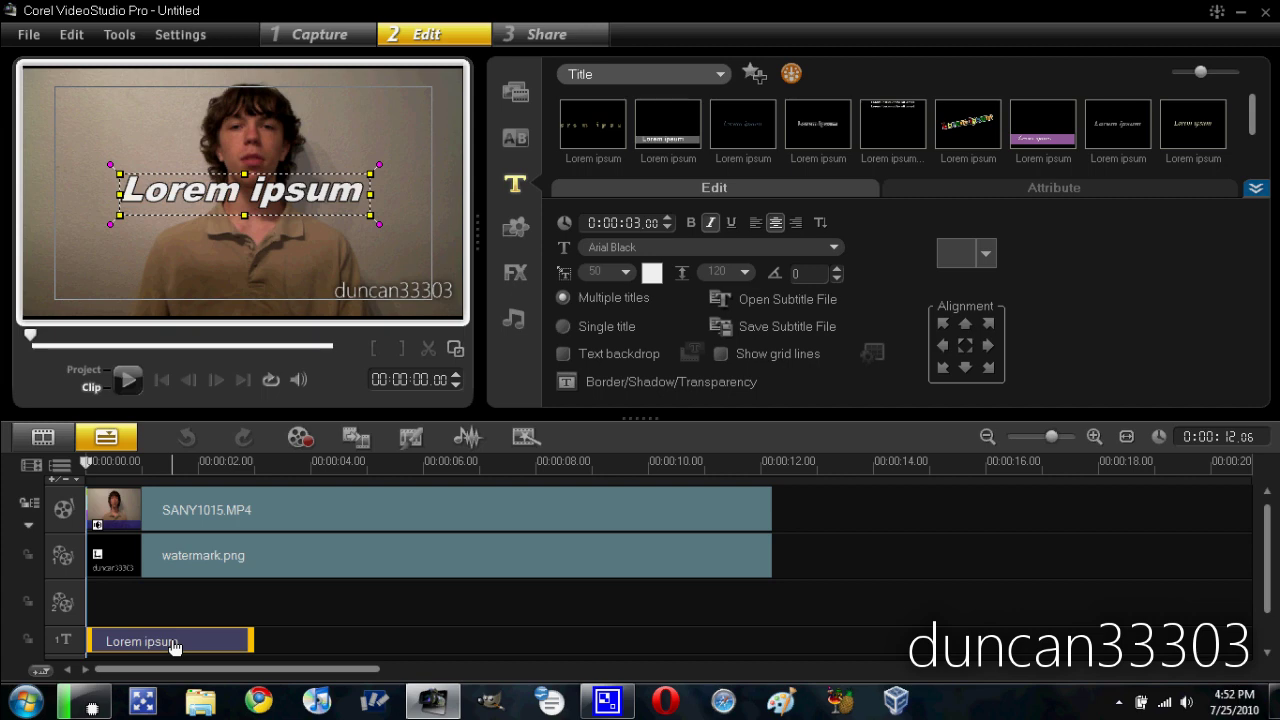
click(280, 193)
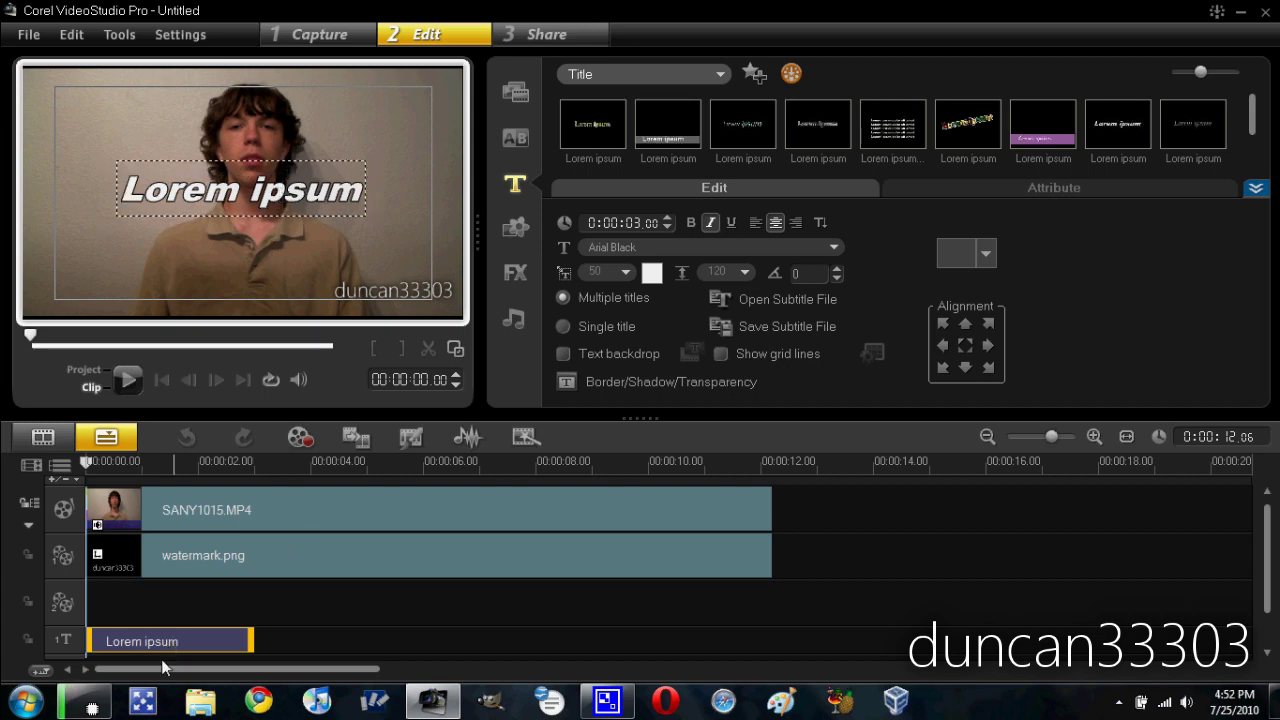
Step: Play the whole project to preview the title, then delete the Lorem ipsum title
click(89, 370)
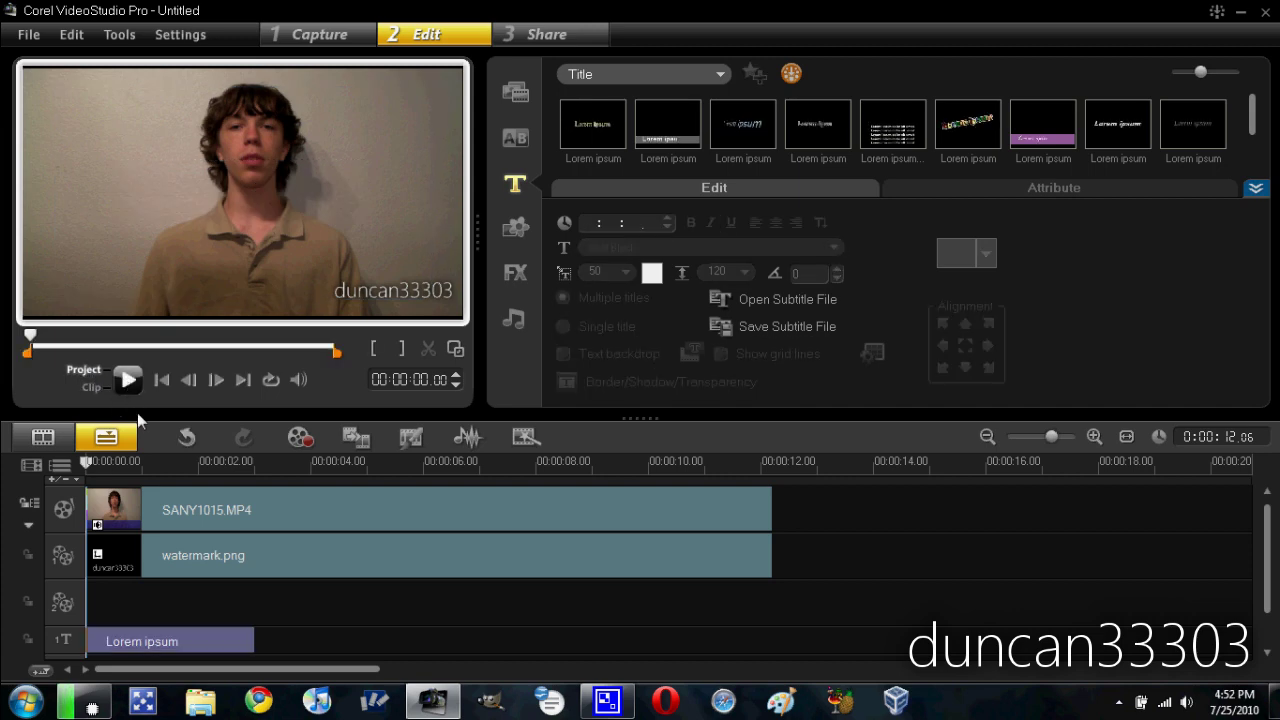
key(space)
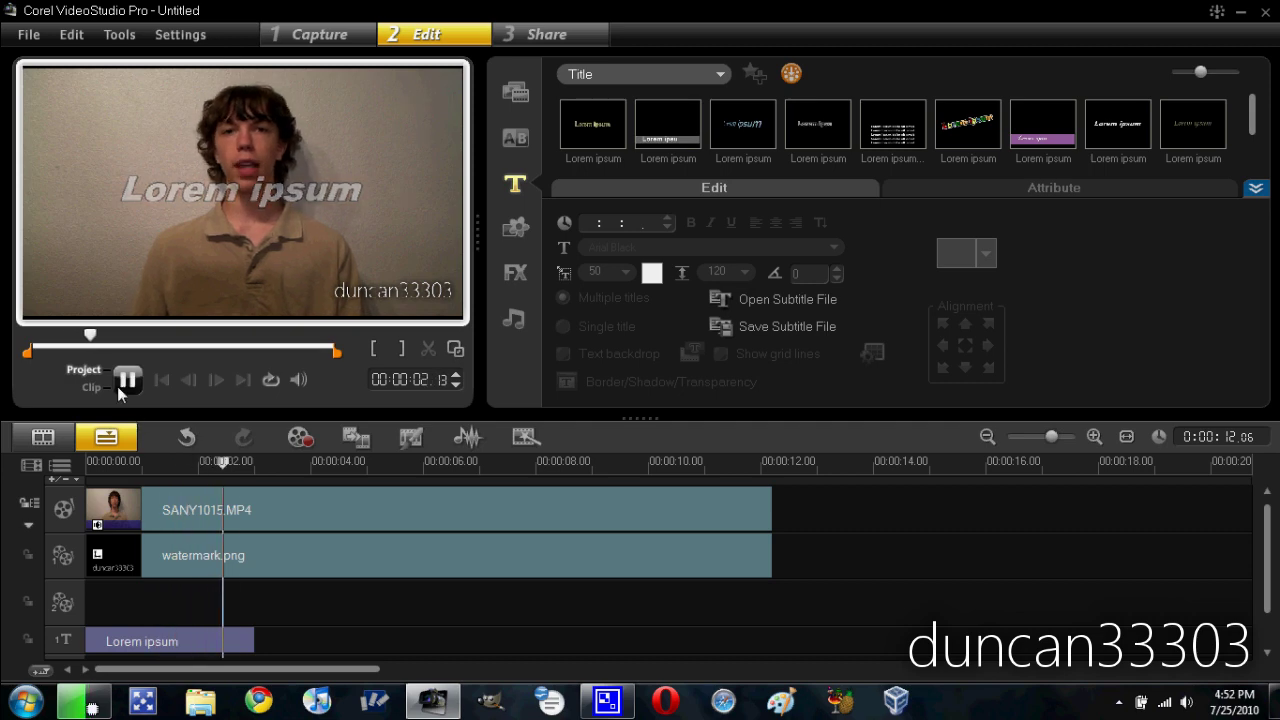
click(191, 637)
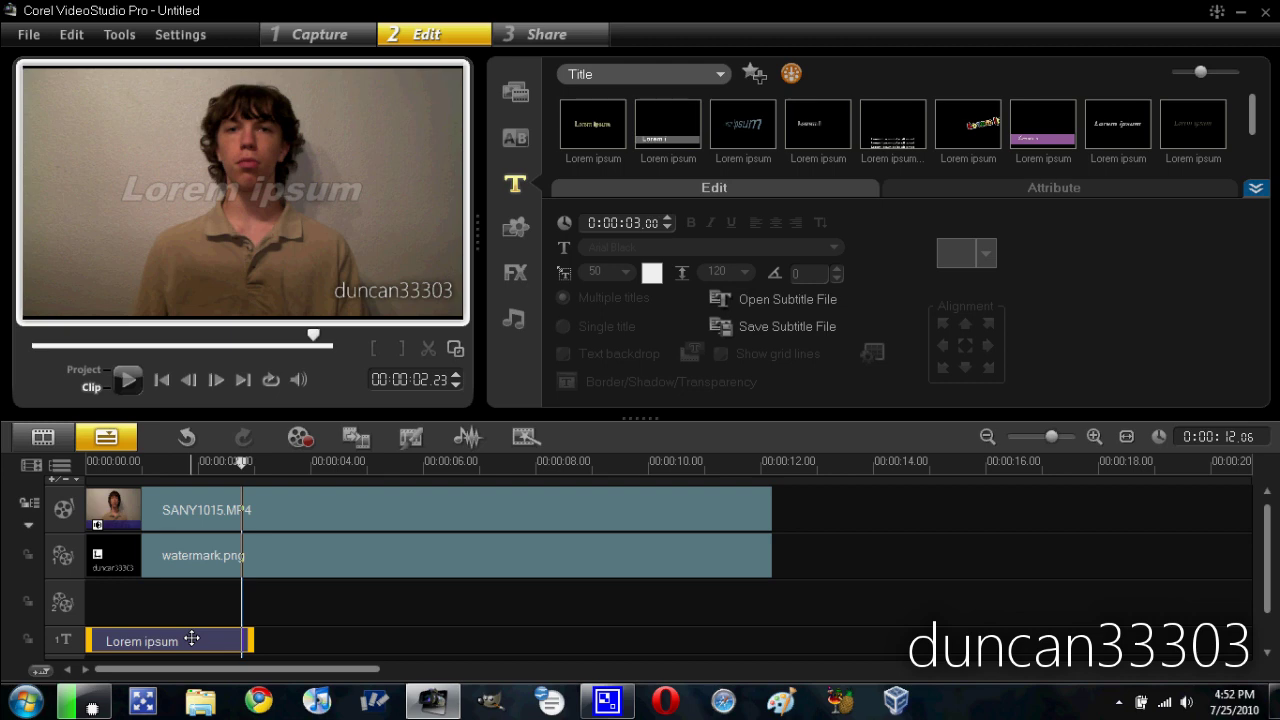
key(Delete)
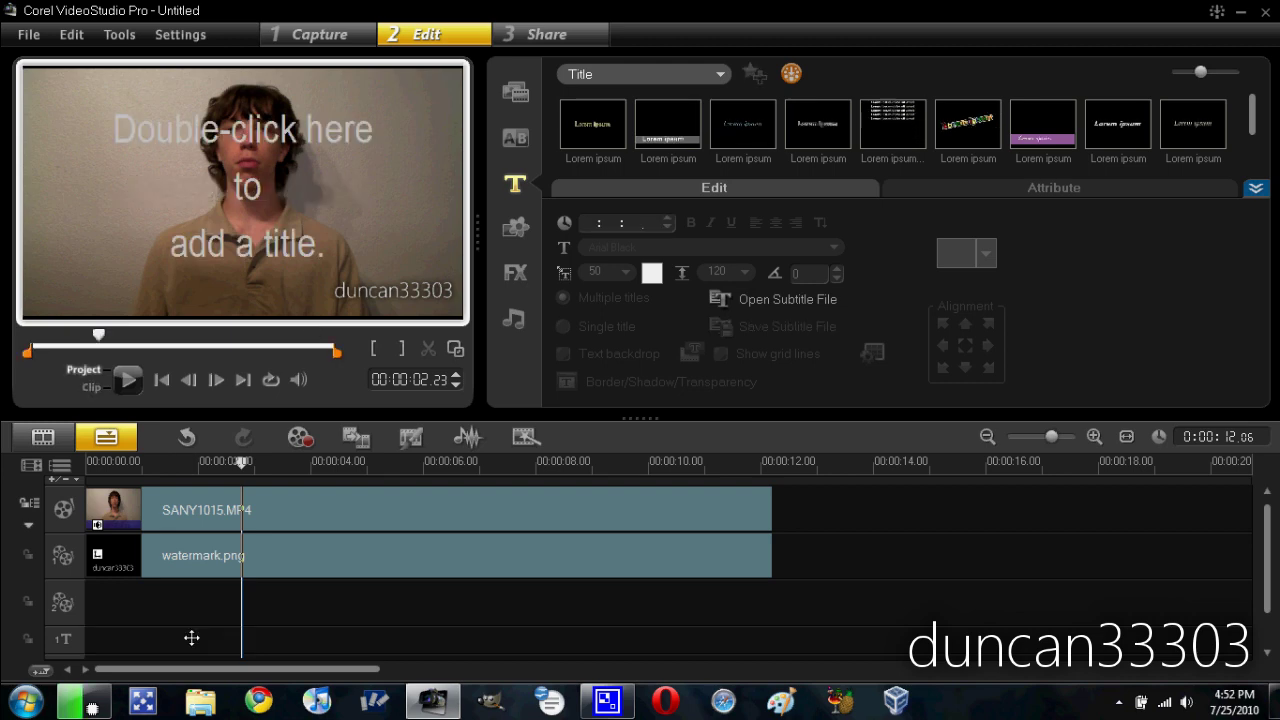
click(515, 272)
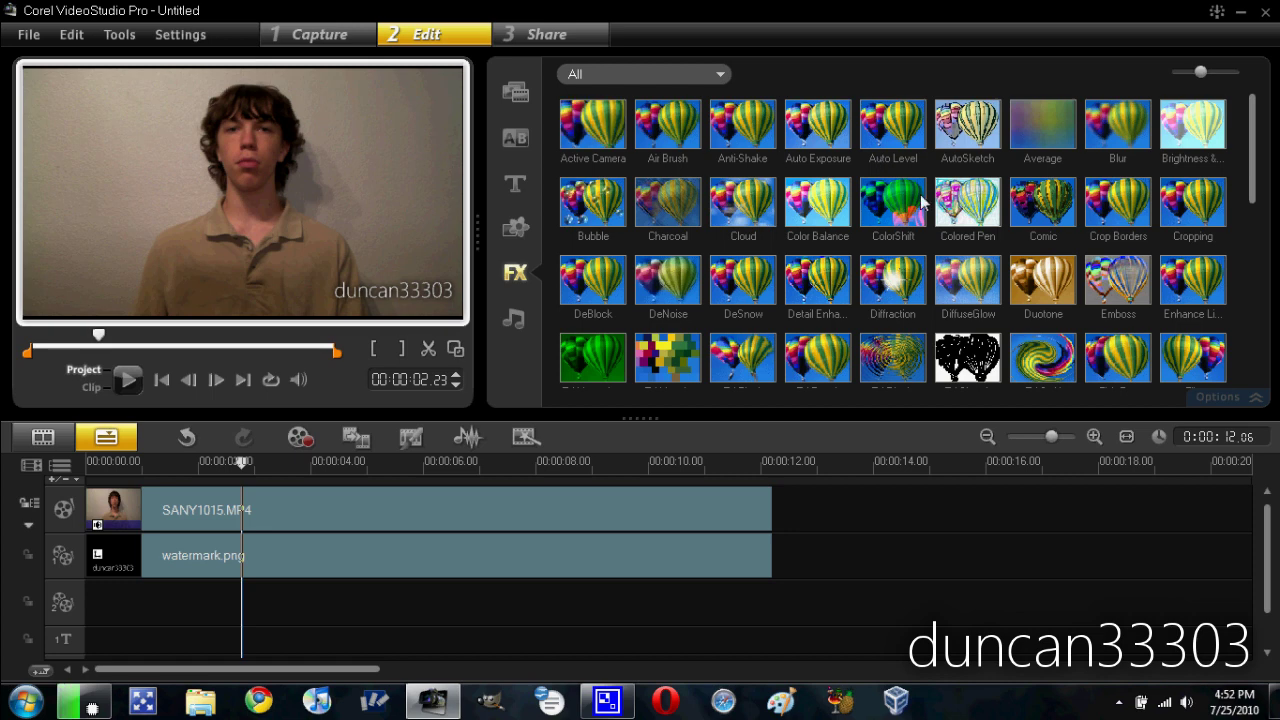
Step: Apply the AutoSketch filter to SANY1015.MP4 and play it back to check the sketch look
mouse_move(967, 124)
mouse_down()
mouse_move(333, 380)
mouse_move(164, 500)
mouse_up()
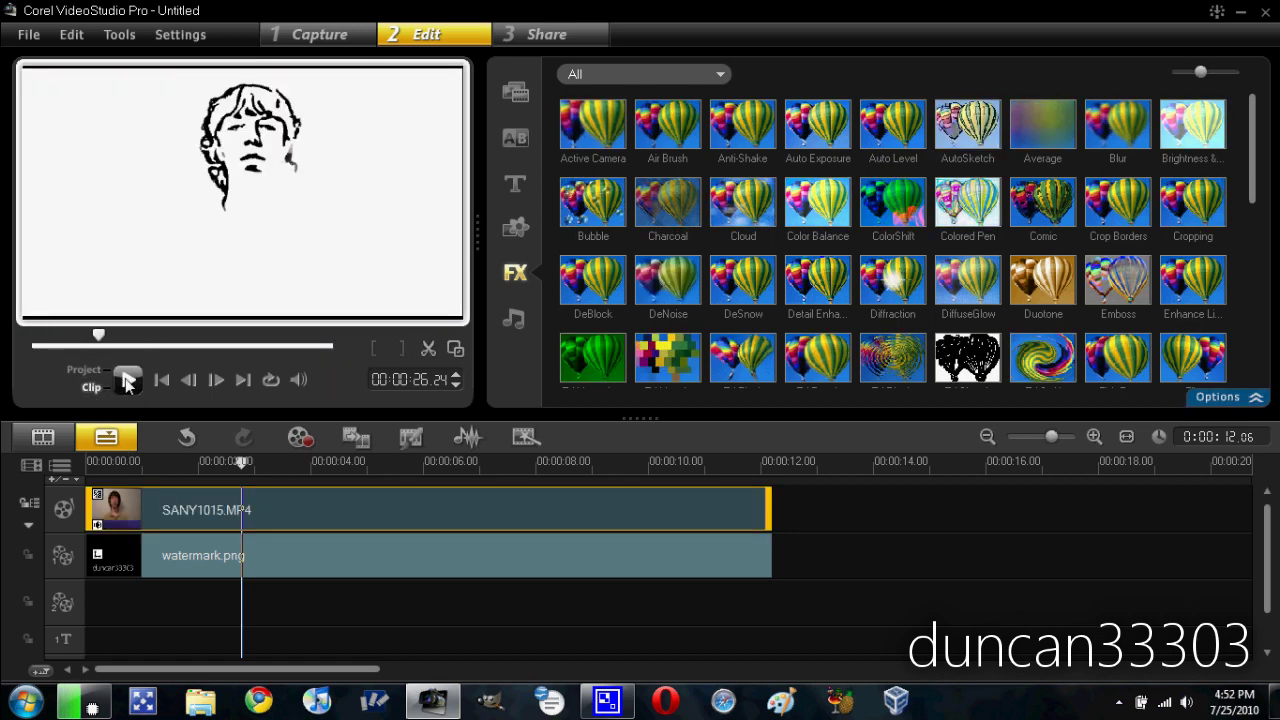
key(space)
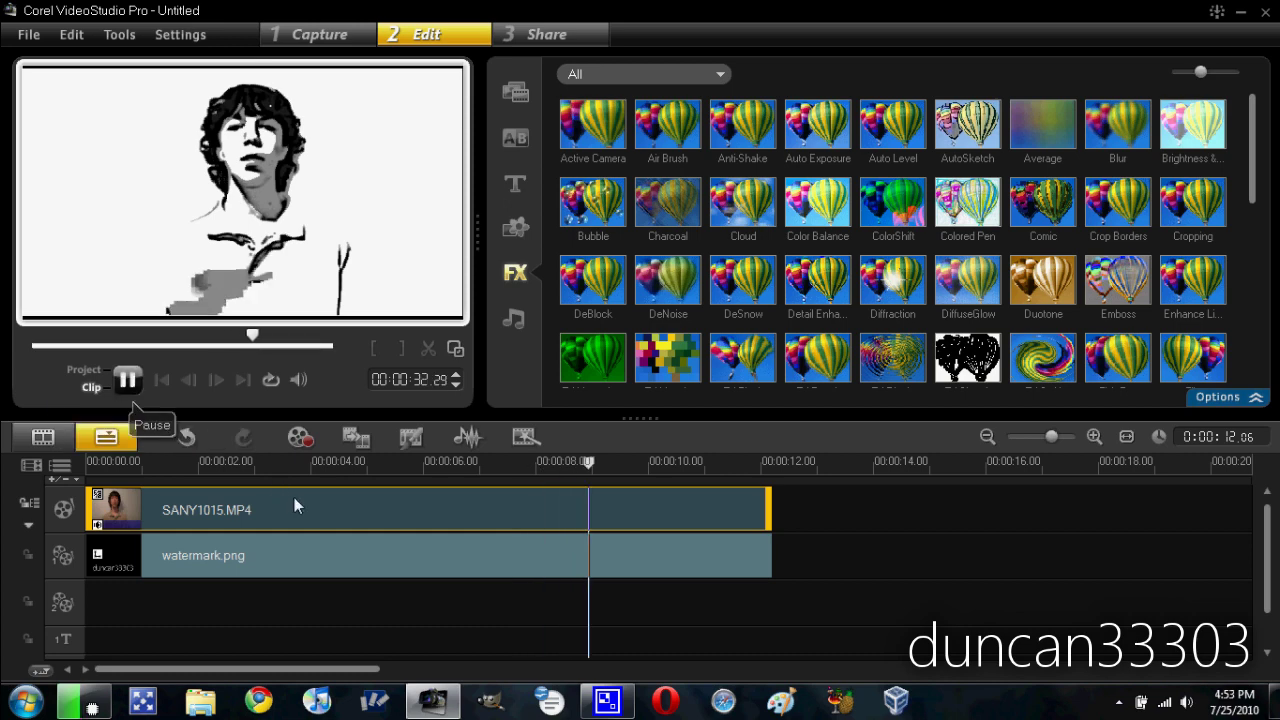
key(space)
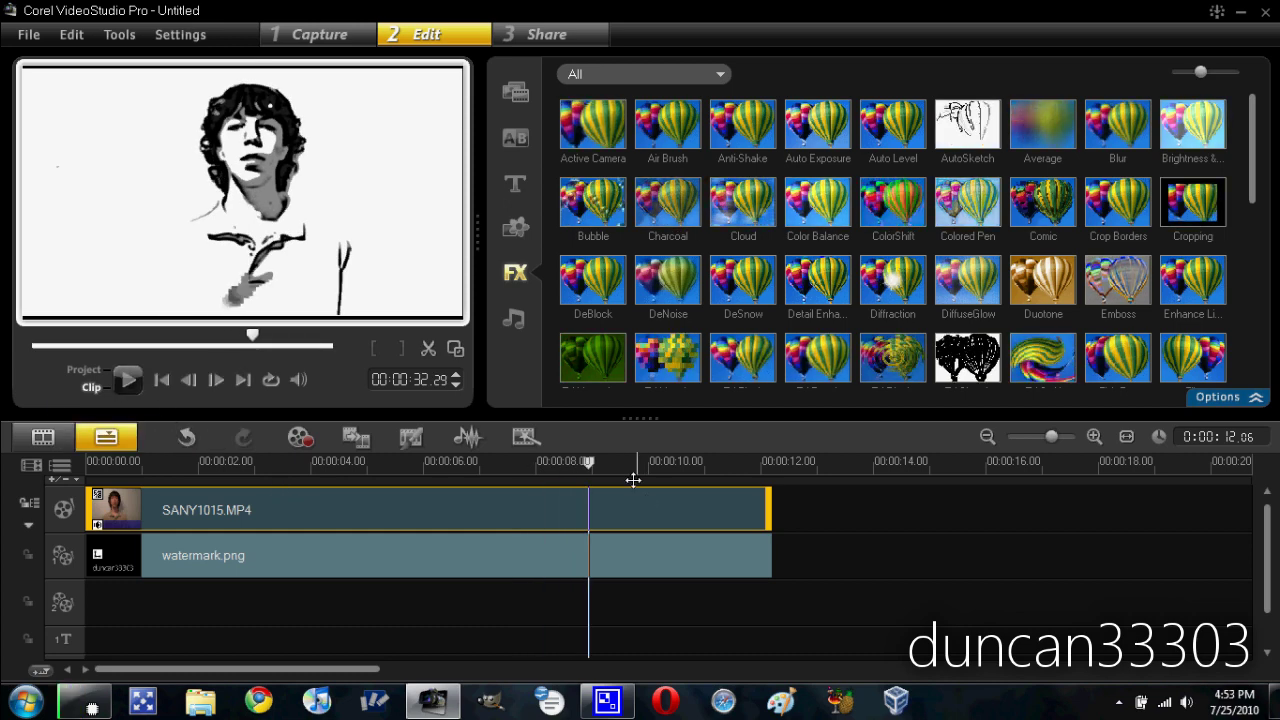
click(524, 320)
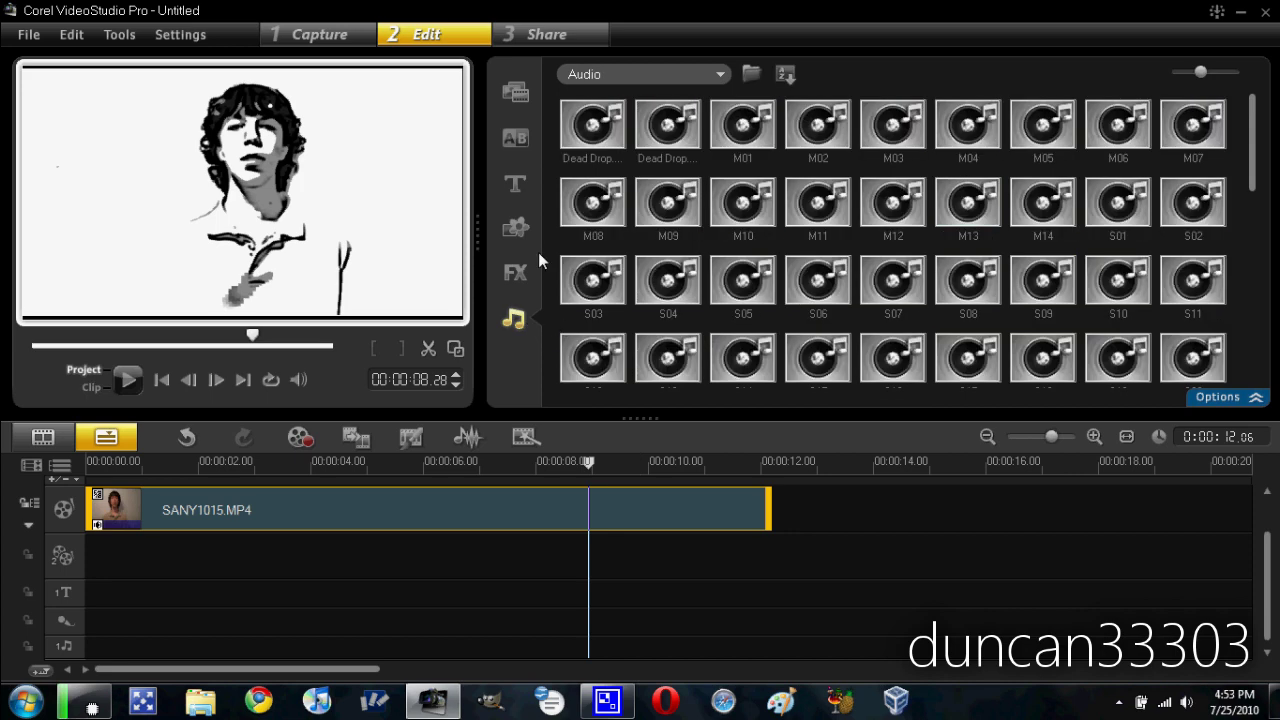
click(561, 413)
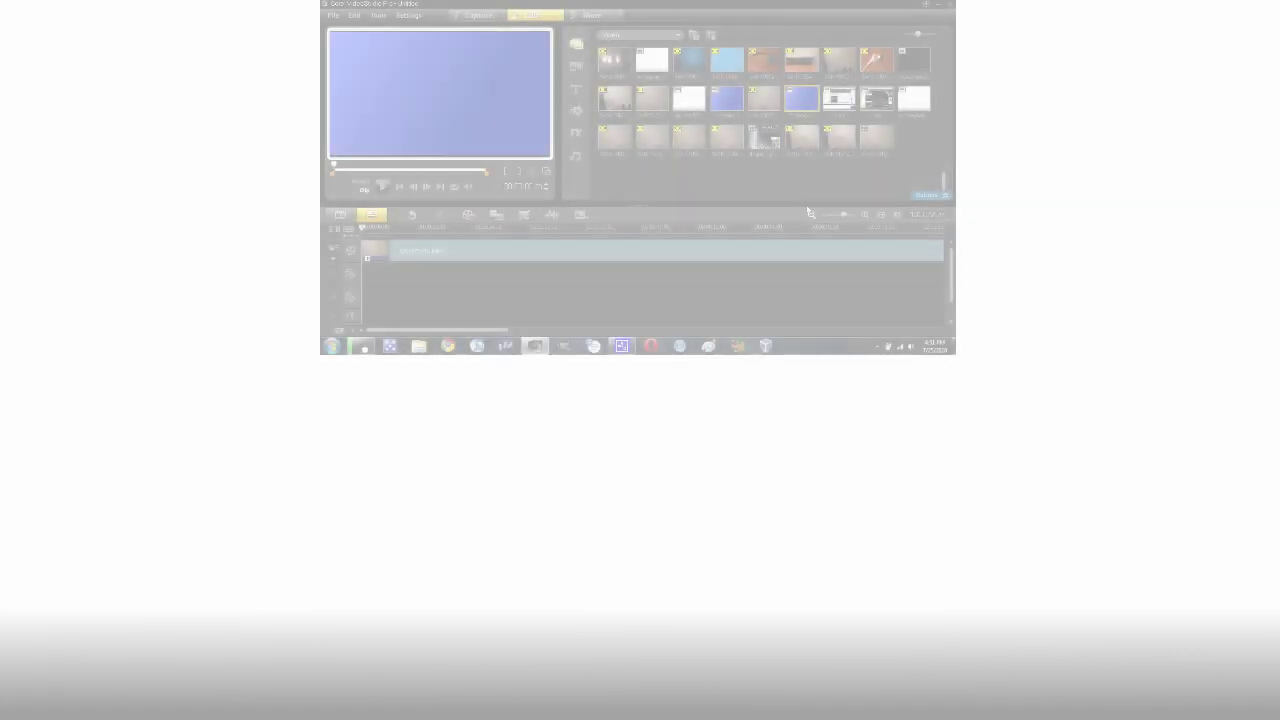
drag(475, 275, 477, 276)
right_click(420, 76)
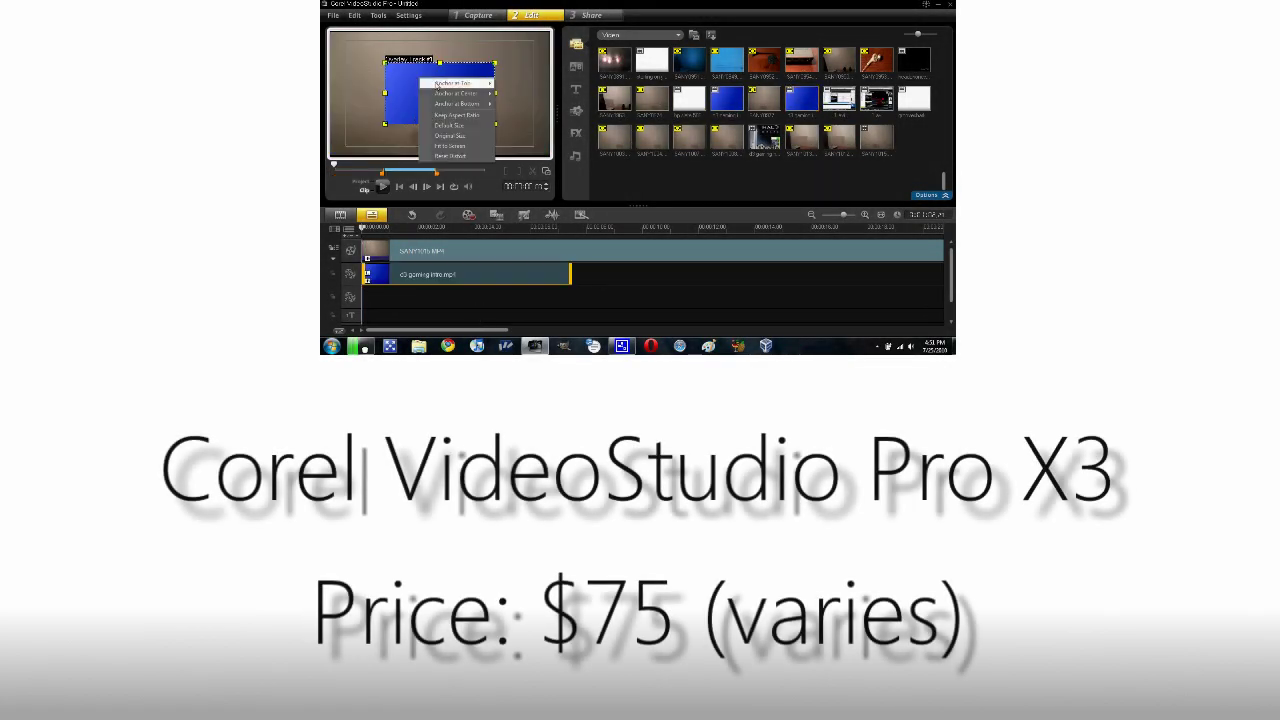
click(519, 87)
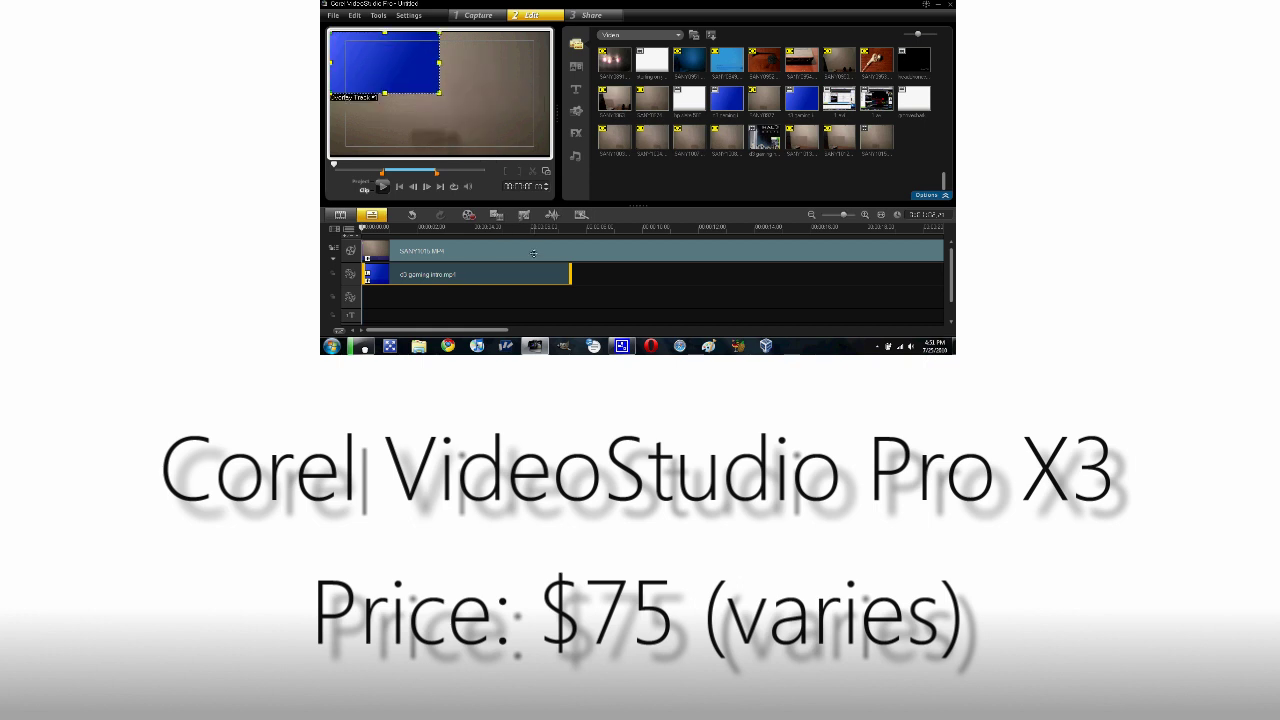
click(383, 188)
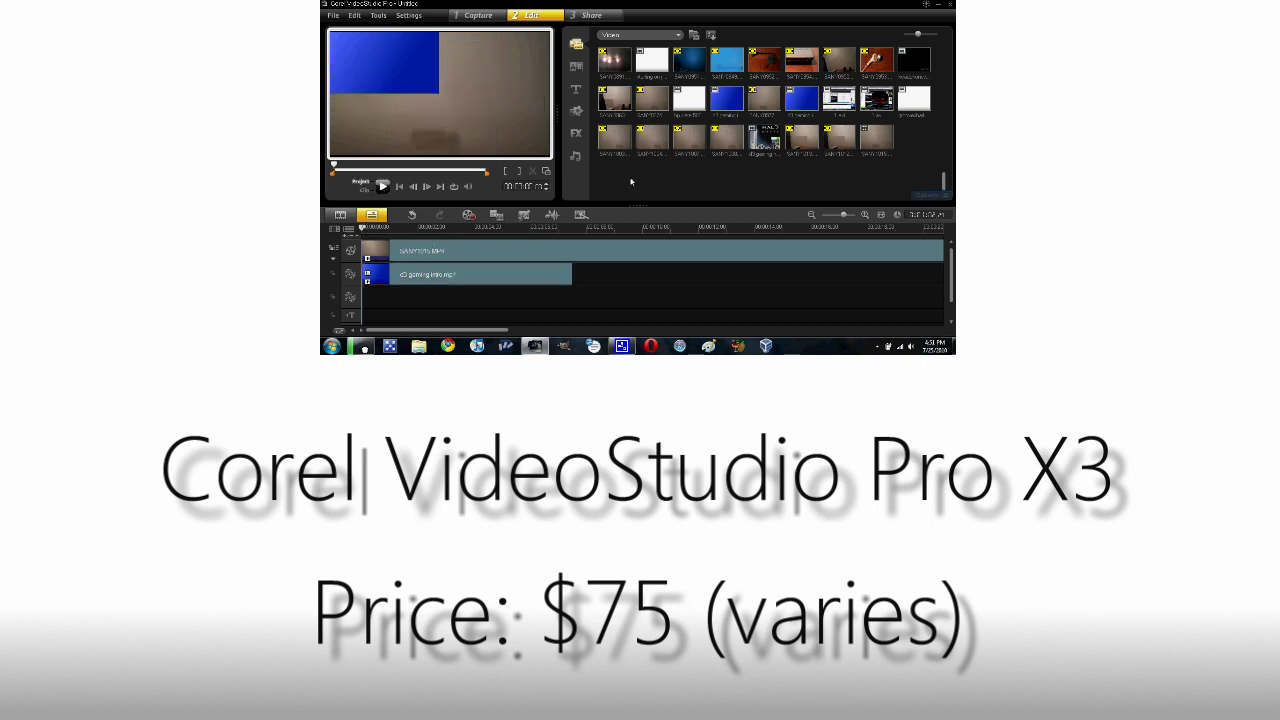
key(space)
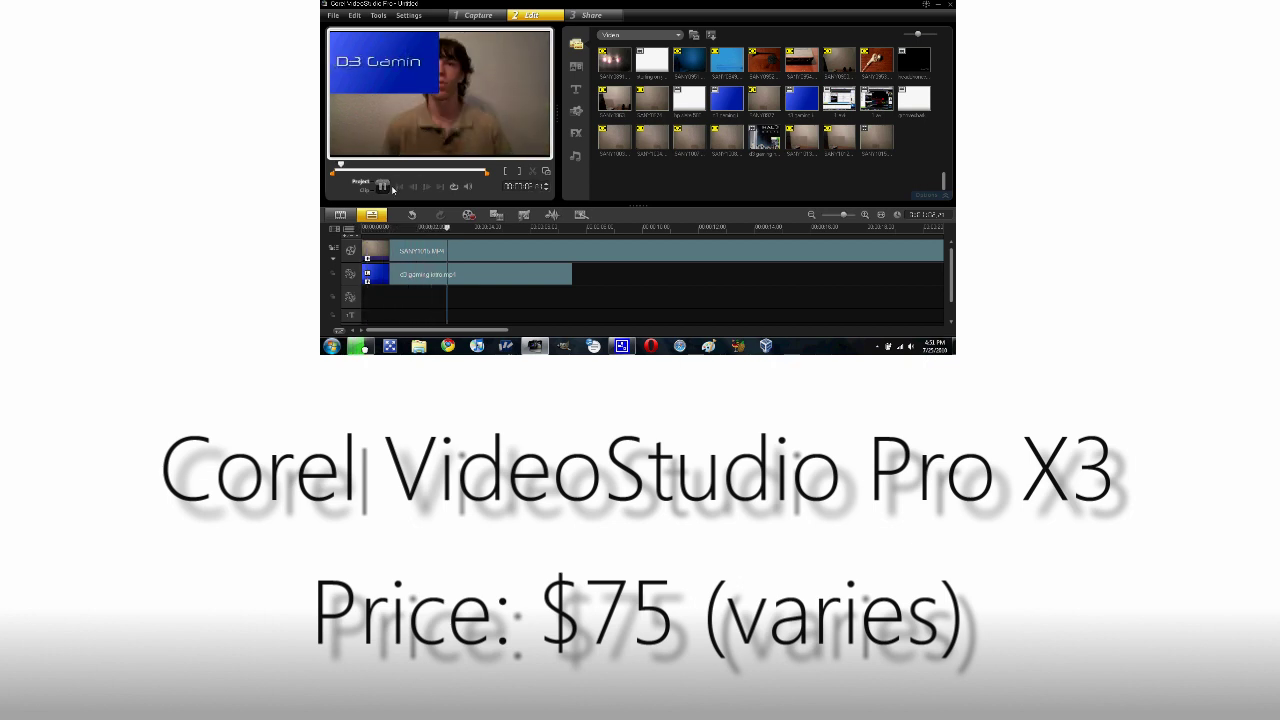
key(space)
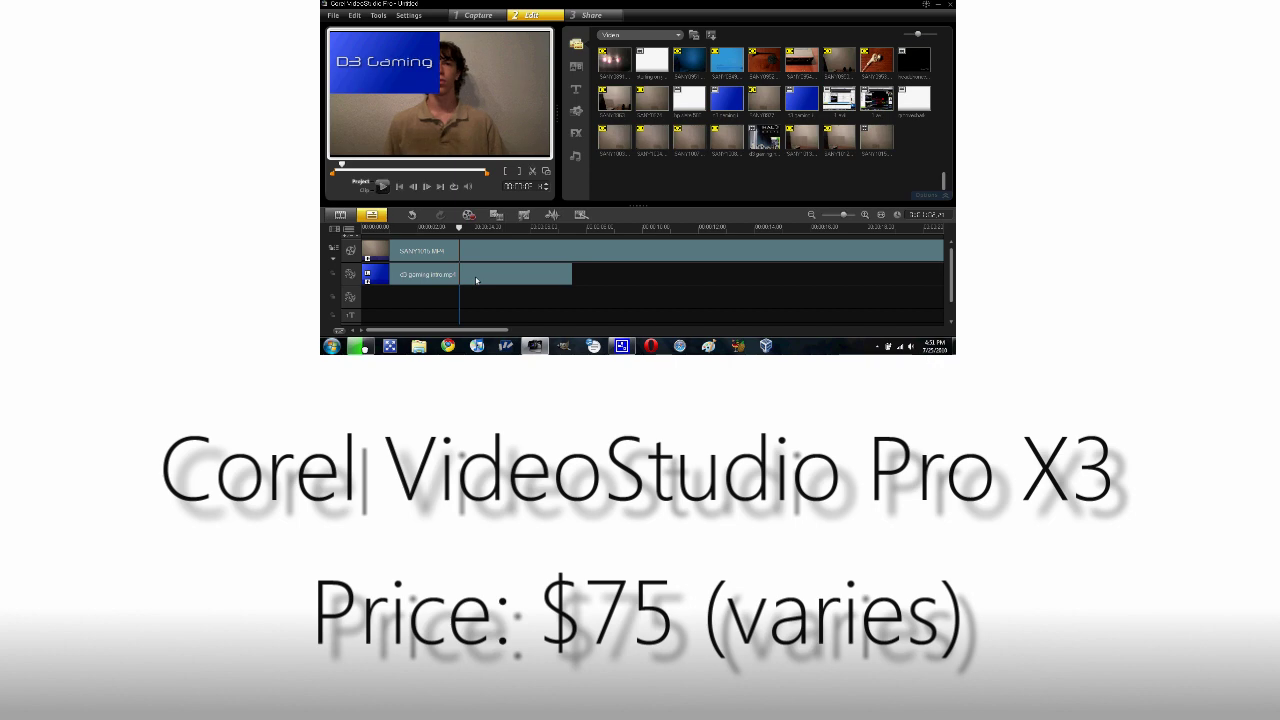
click(475, 276)
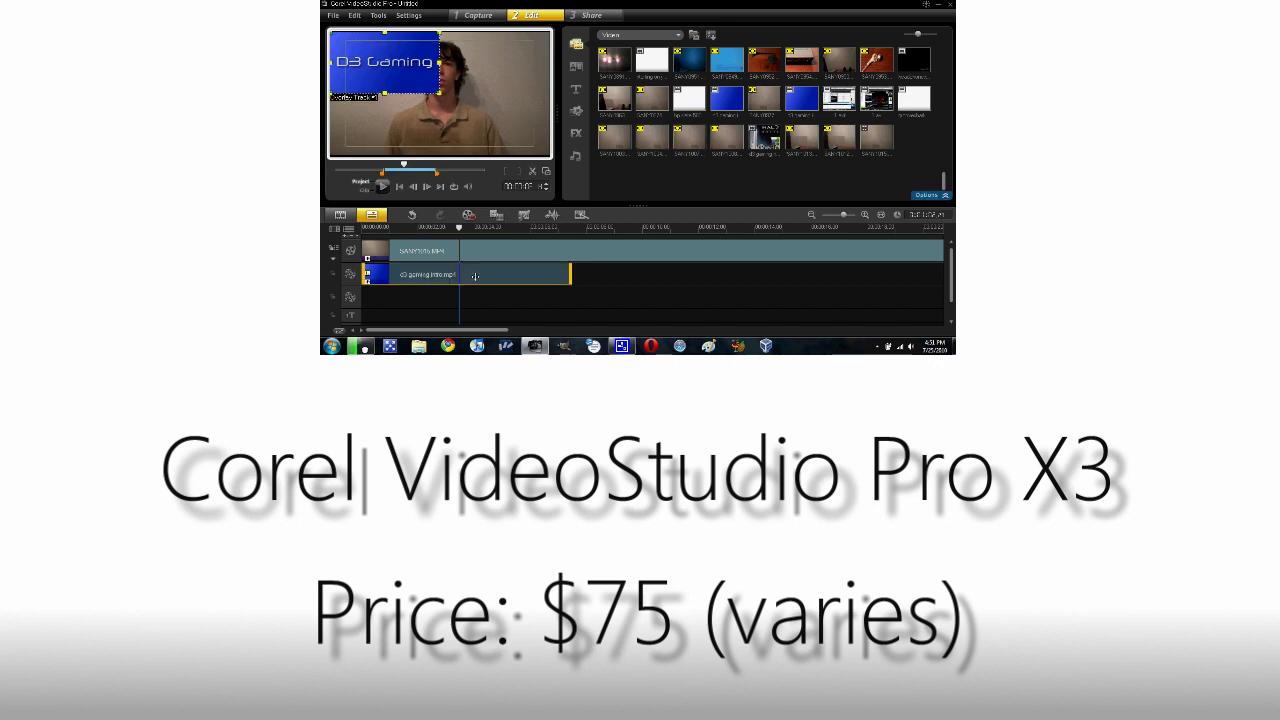
key(Delete)
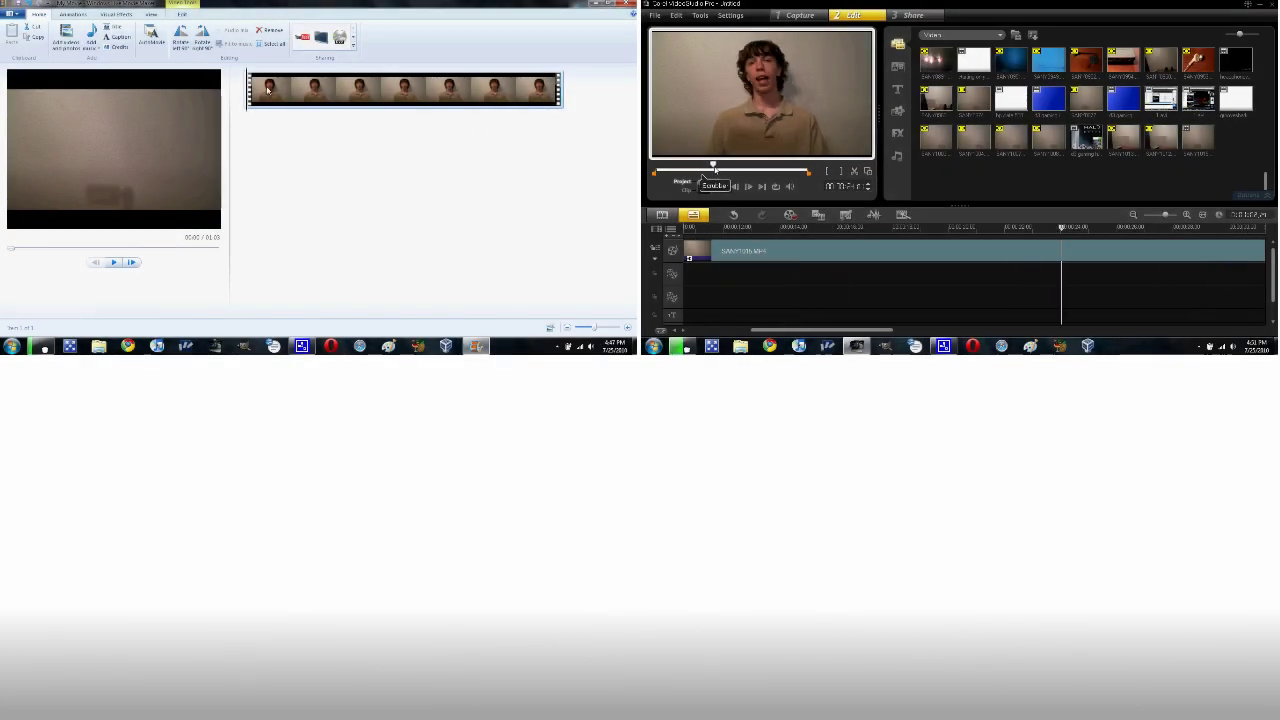
Step: Split the talking-head clip at the playhead and delete its tail end
click(855, 172)
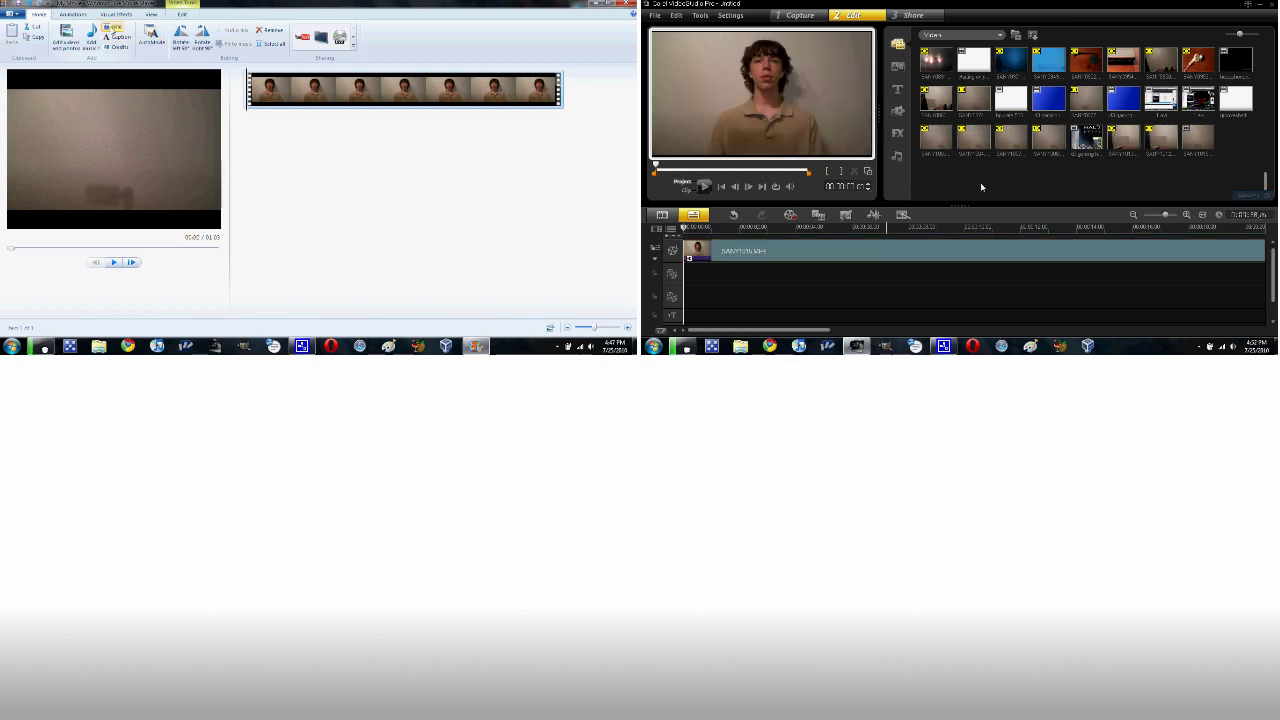
key(space)
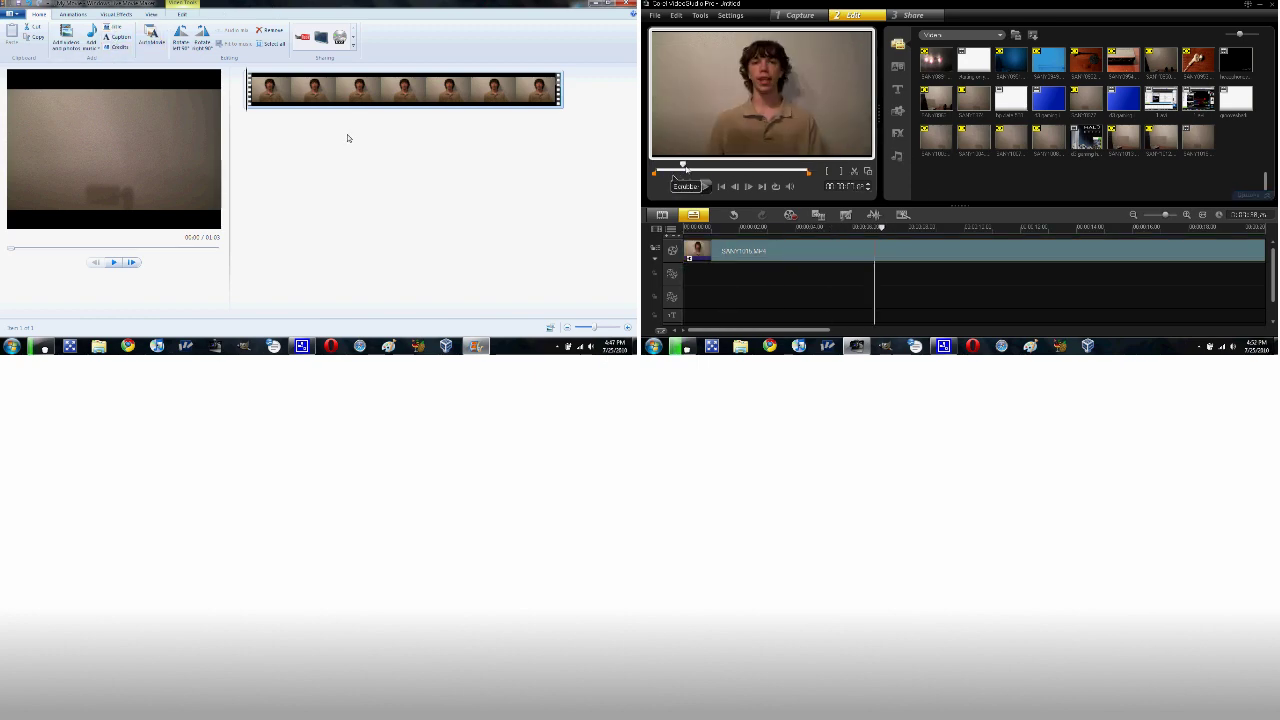
click(856, 174)
click(23, 252)
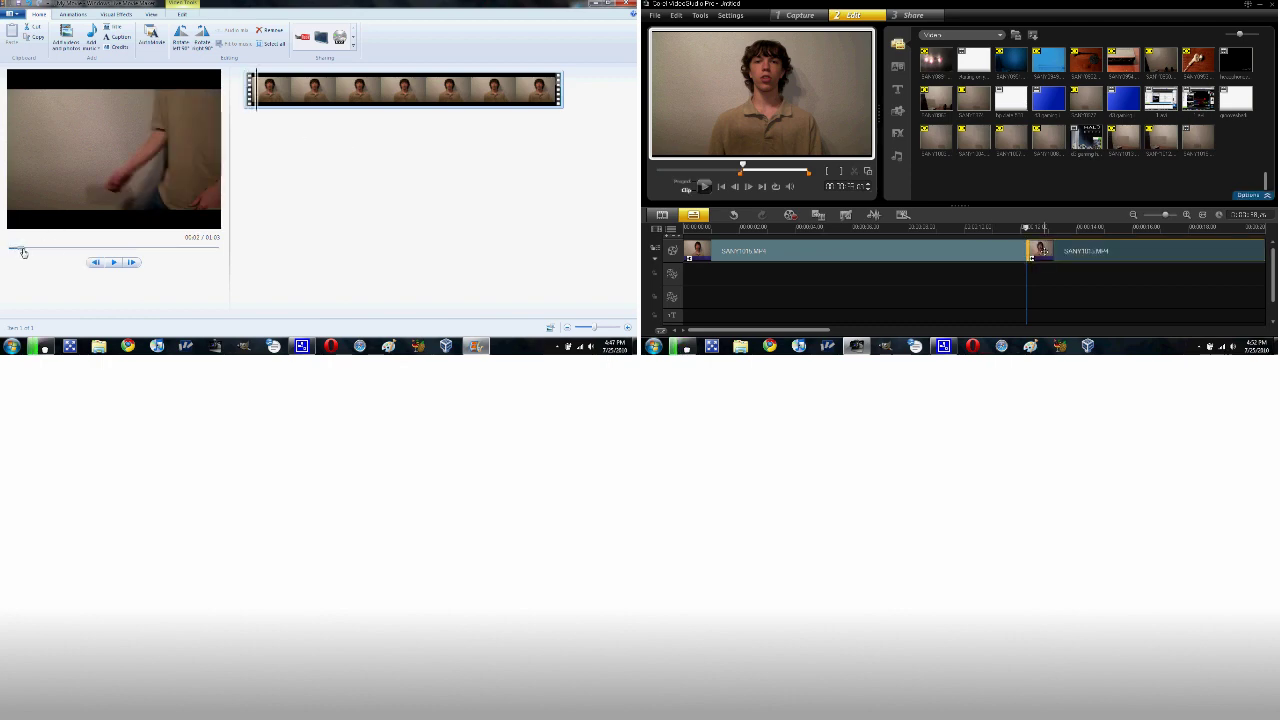
key(Delete)
drag(23, 252, 82, 253)
Step: Drag watermark.png from the Photo library onto the overlay track
click(960, 35)
click(940, 58)
drag(1011, 98, 689, 281)
Step: Anchor the VideoStudio watermark bottom-right, and split off and delete the Movie Maker clip's opening
right_click(765, 101)
click(181, 15)
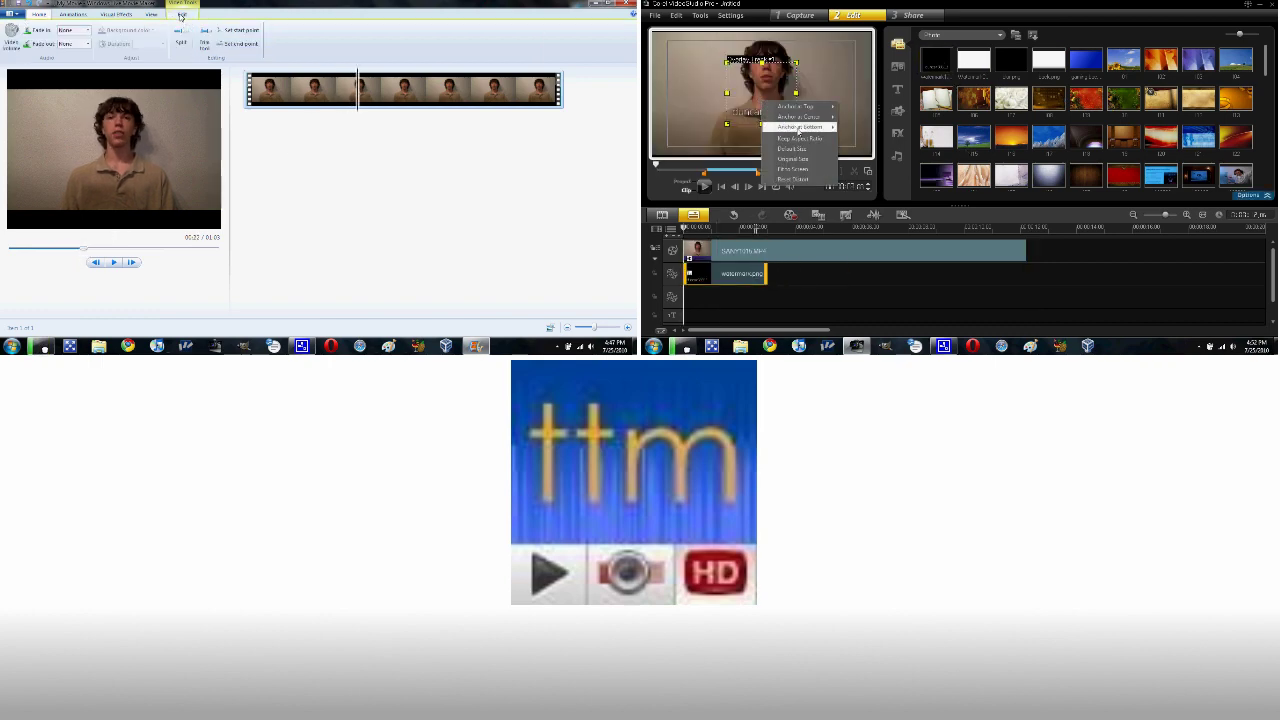
mouse_move(800, 127)
click(181, 40)
click(860, 150)
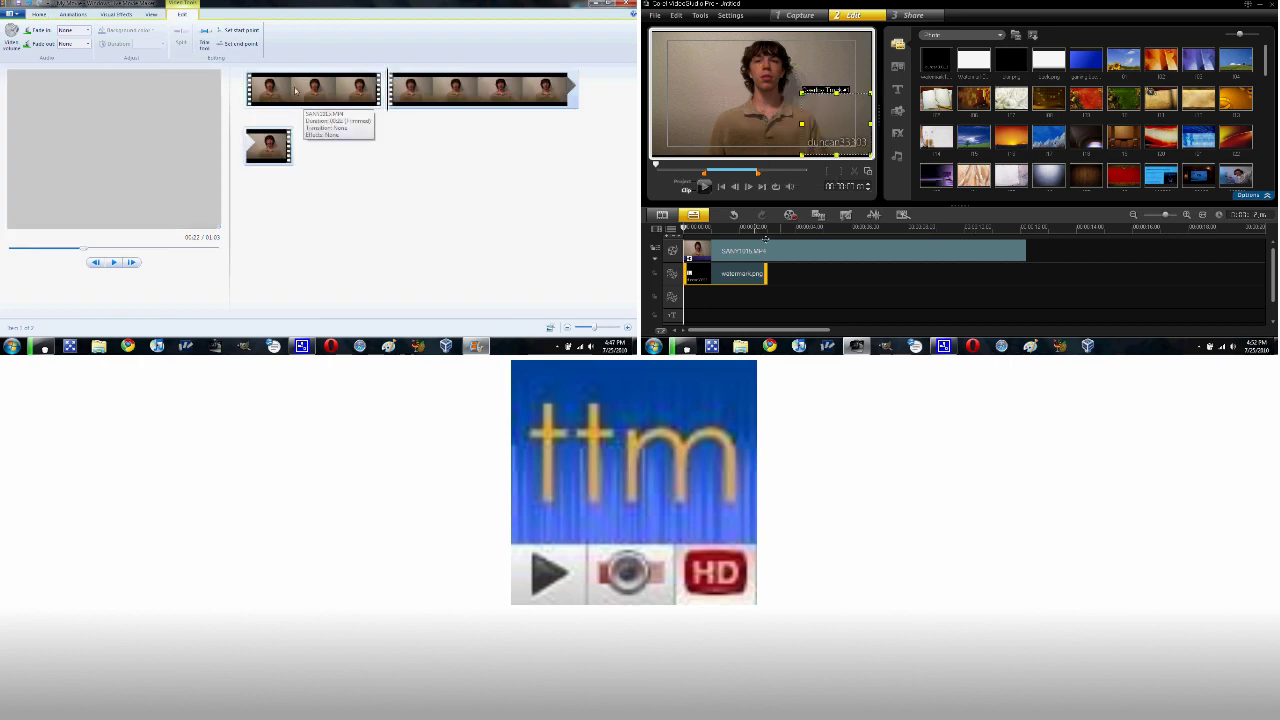
key(Delete)
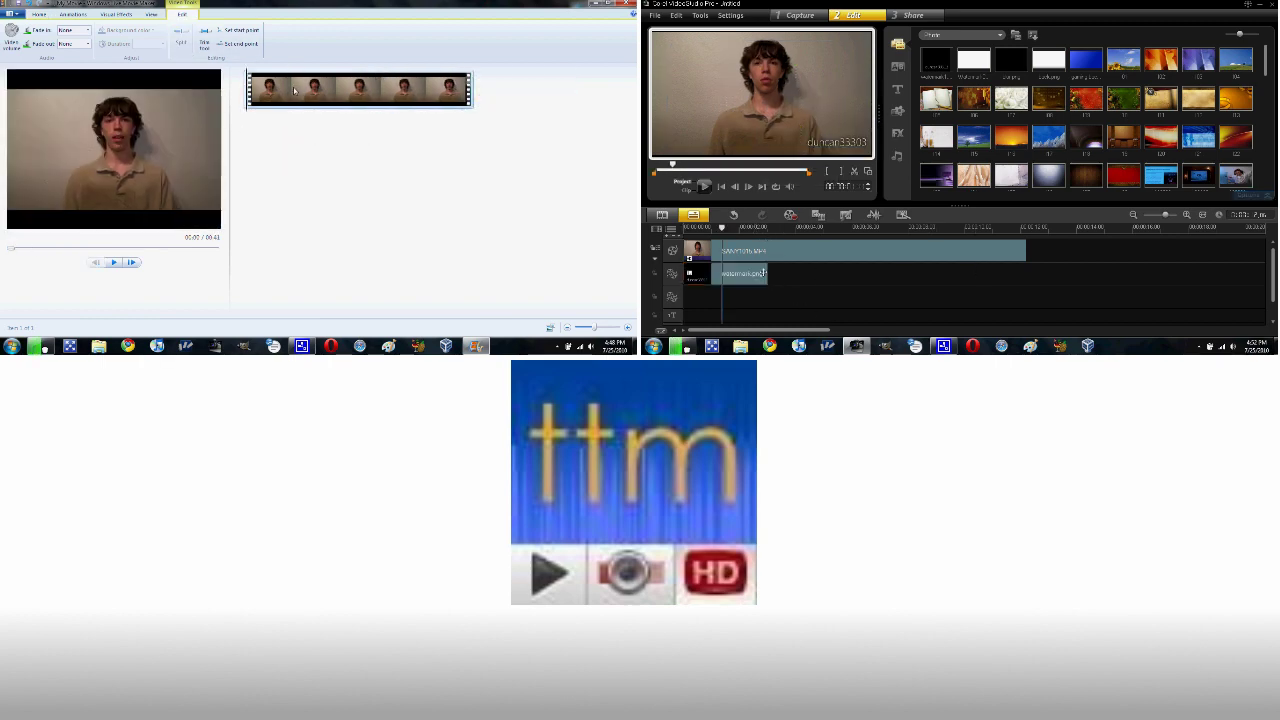